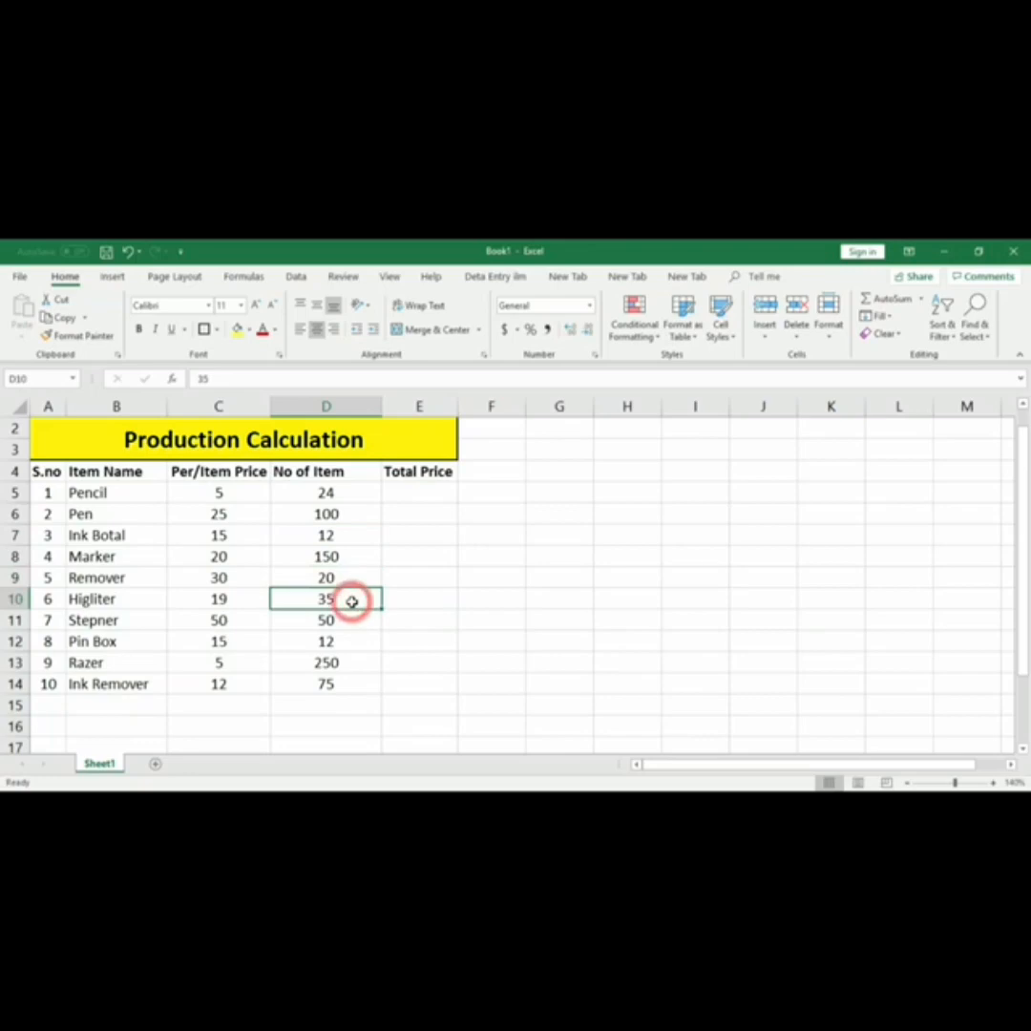
- Review the quantities in the No of Item column and the price and quantity in the Pencil row
click(352, 621)
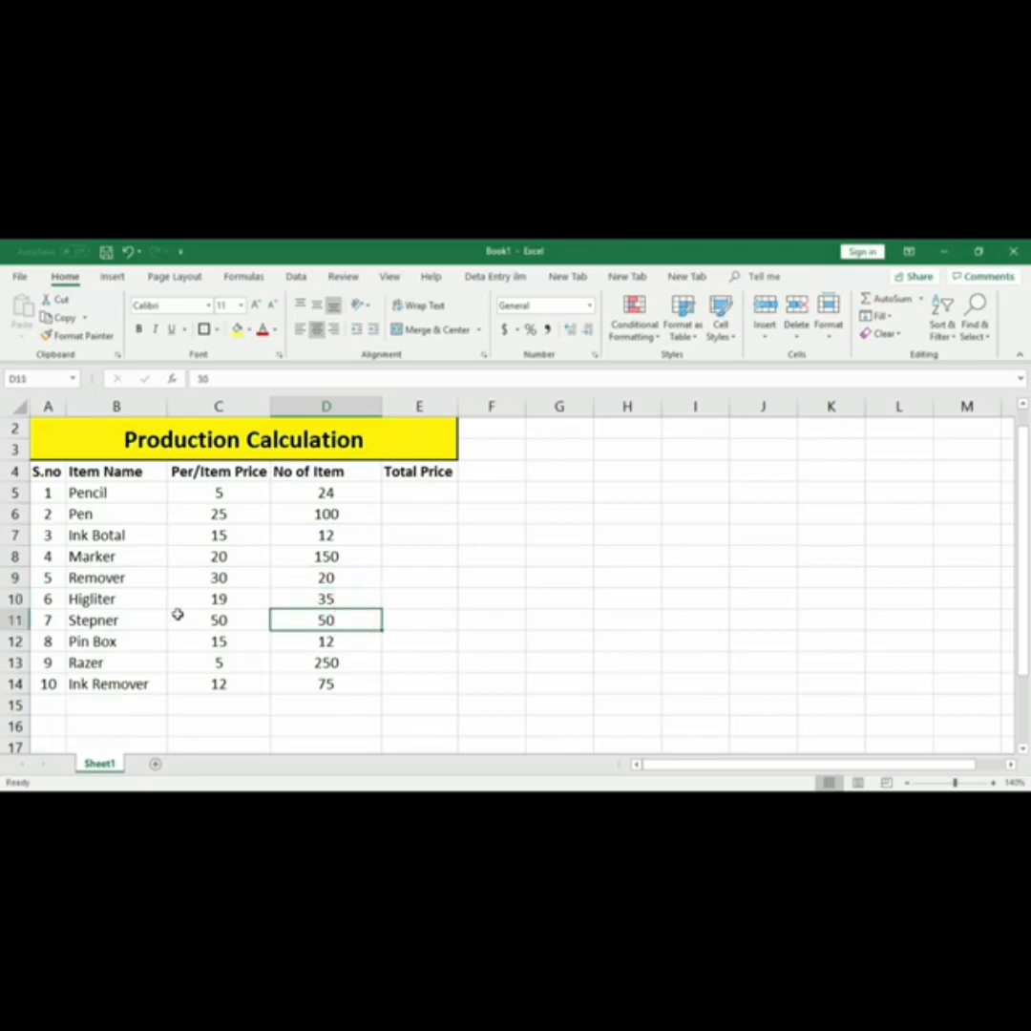
click(340, 642)
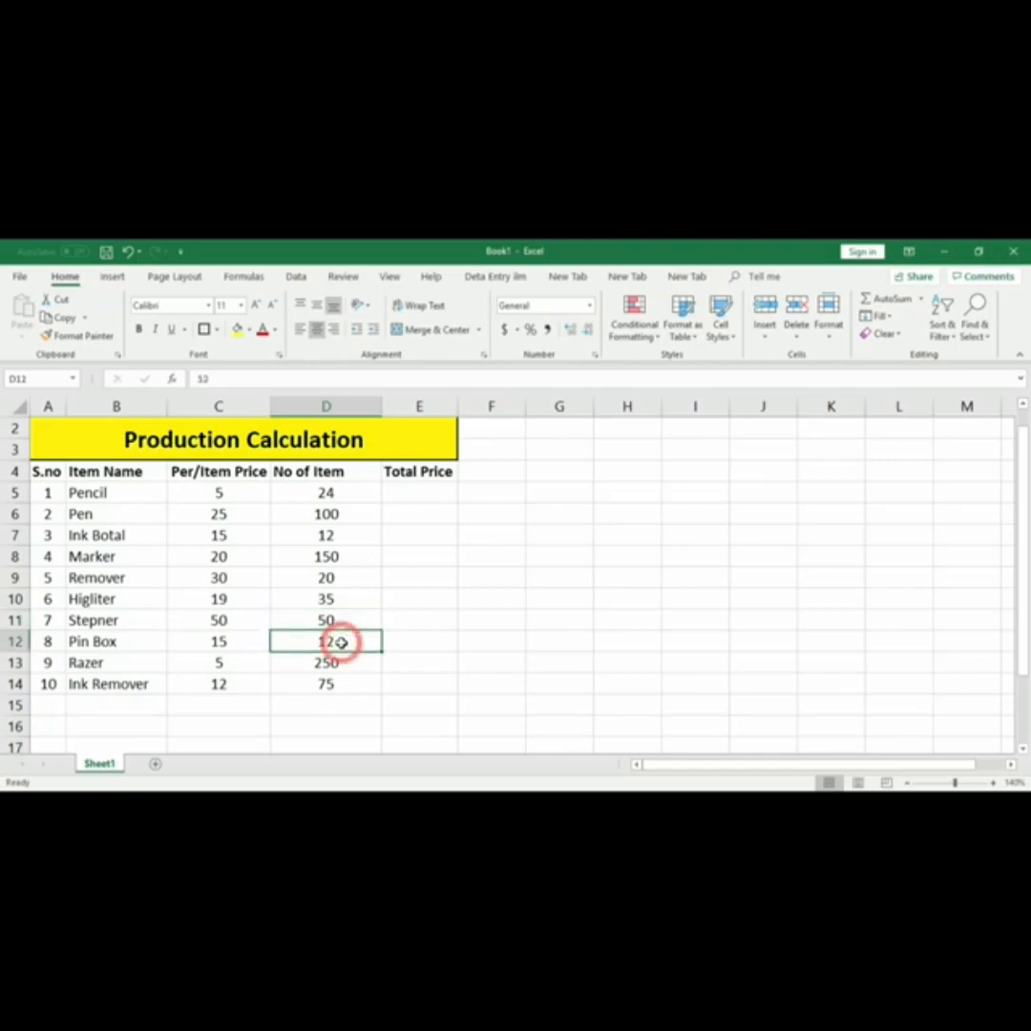
click(346, 618)
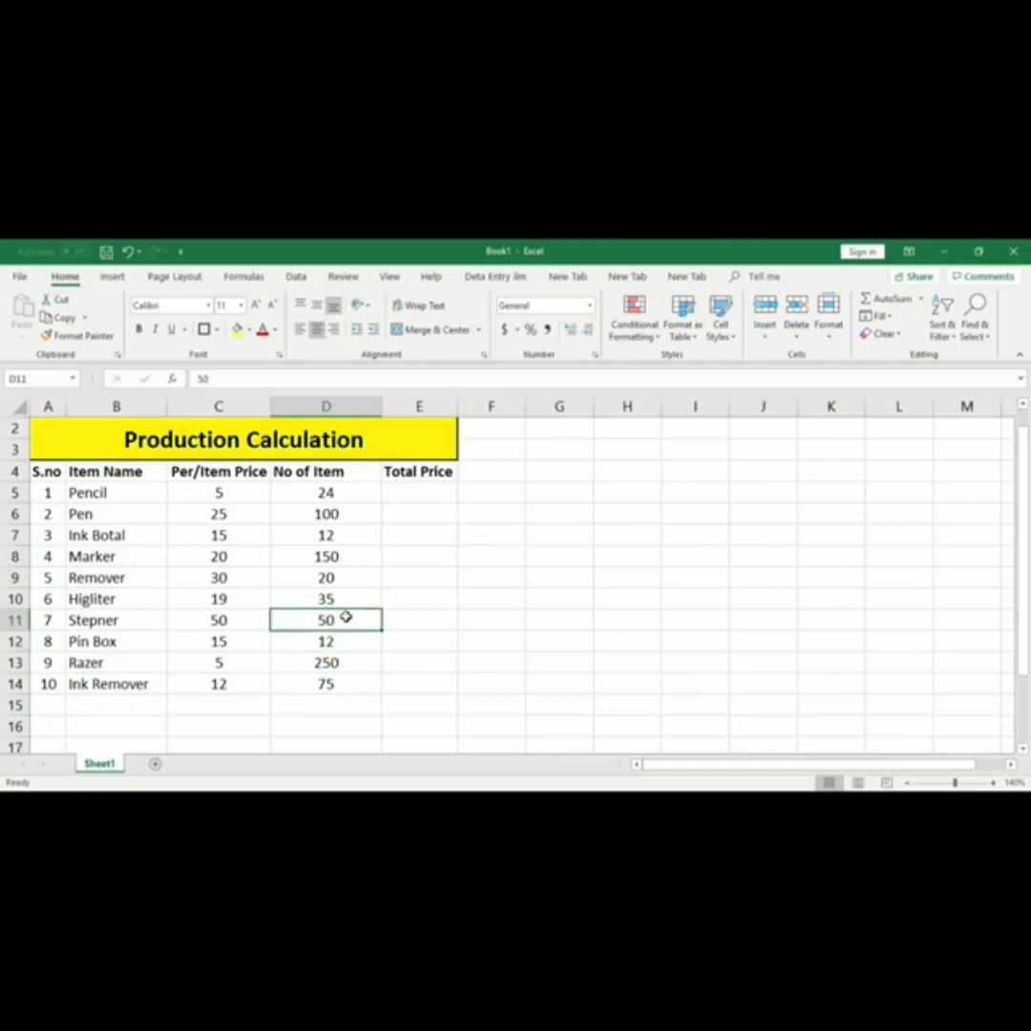
click(346, 642)
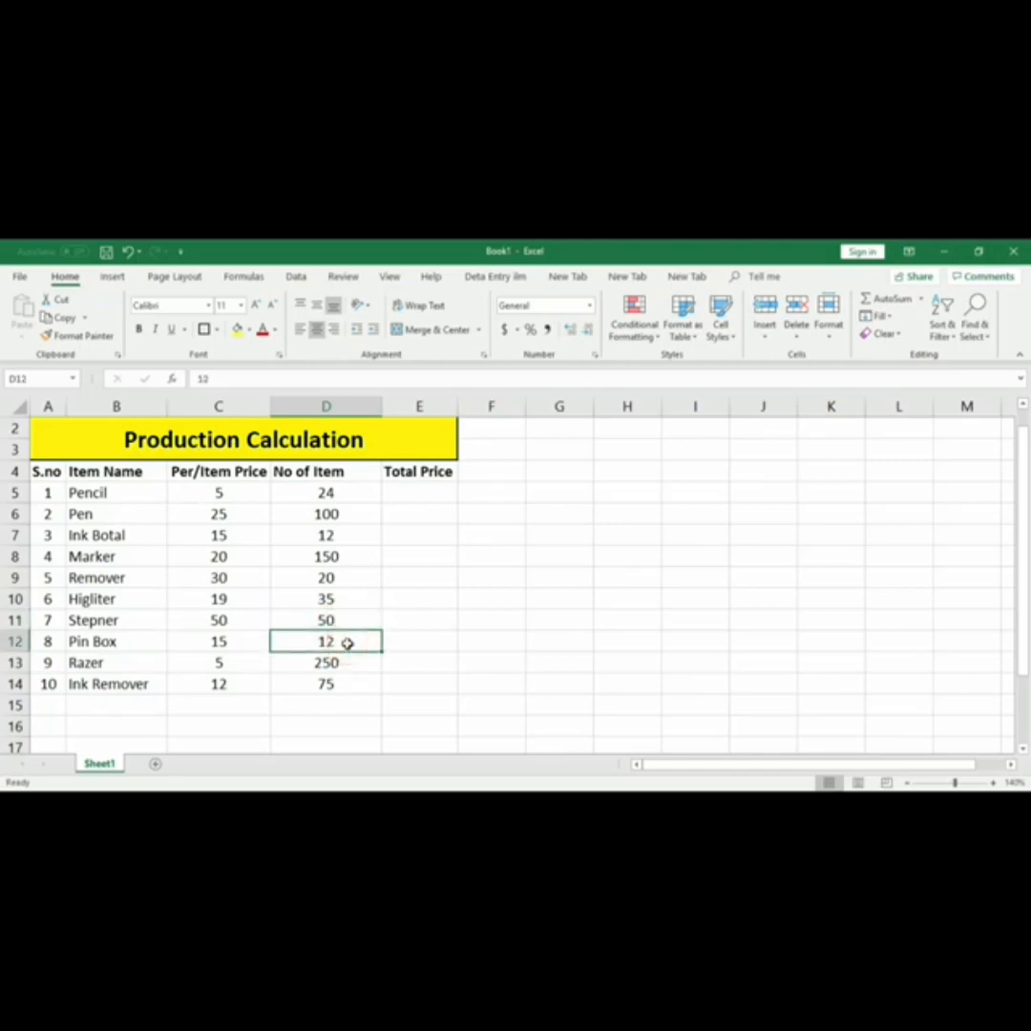
click(348, 663)
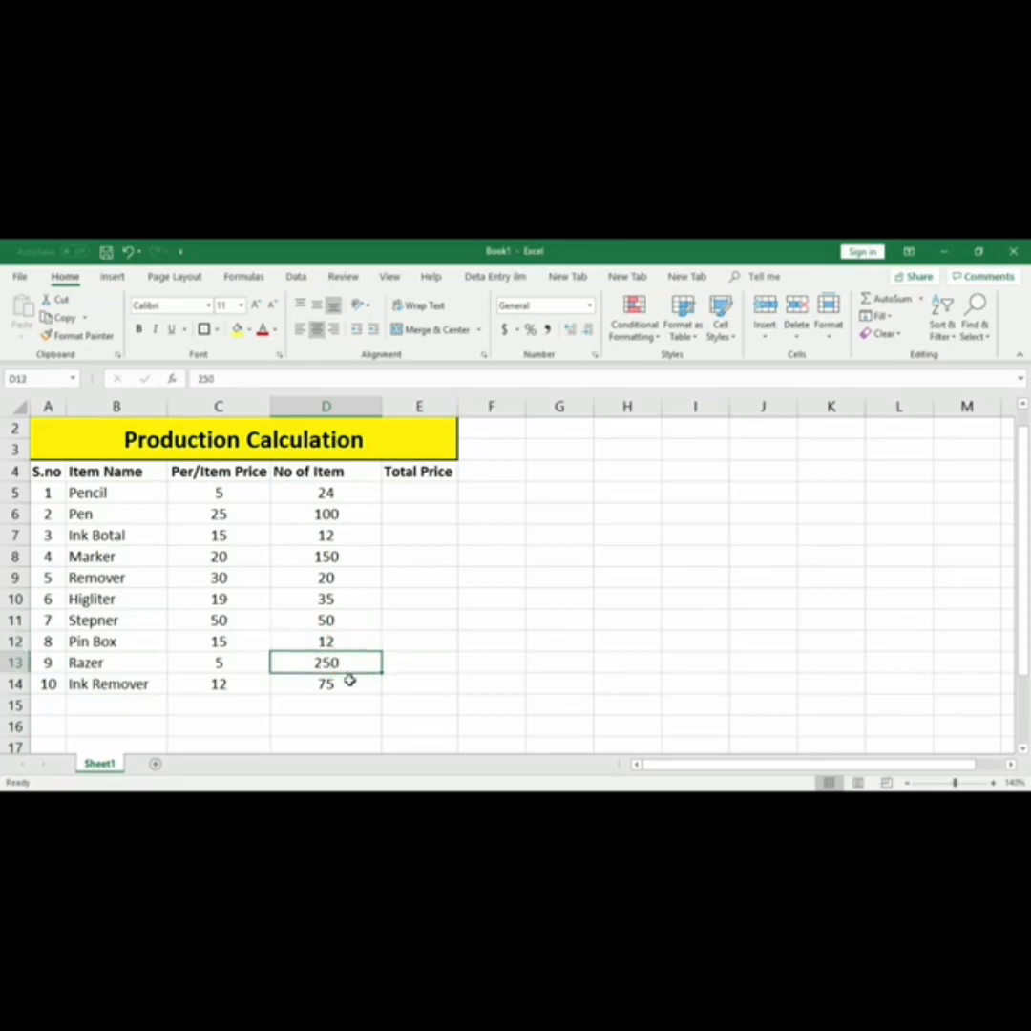
click(348, 681)
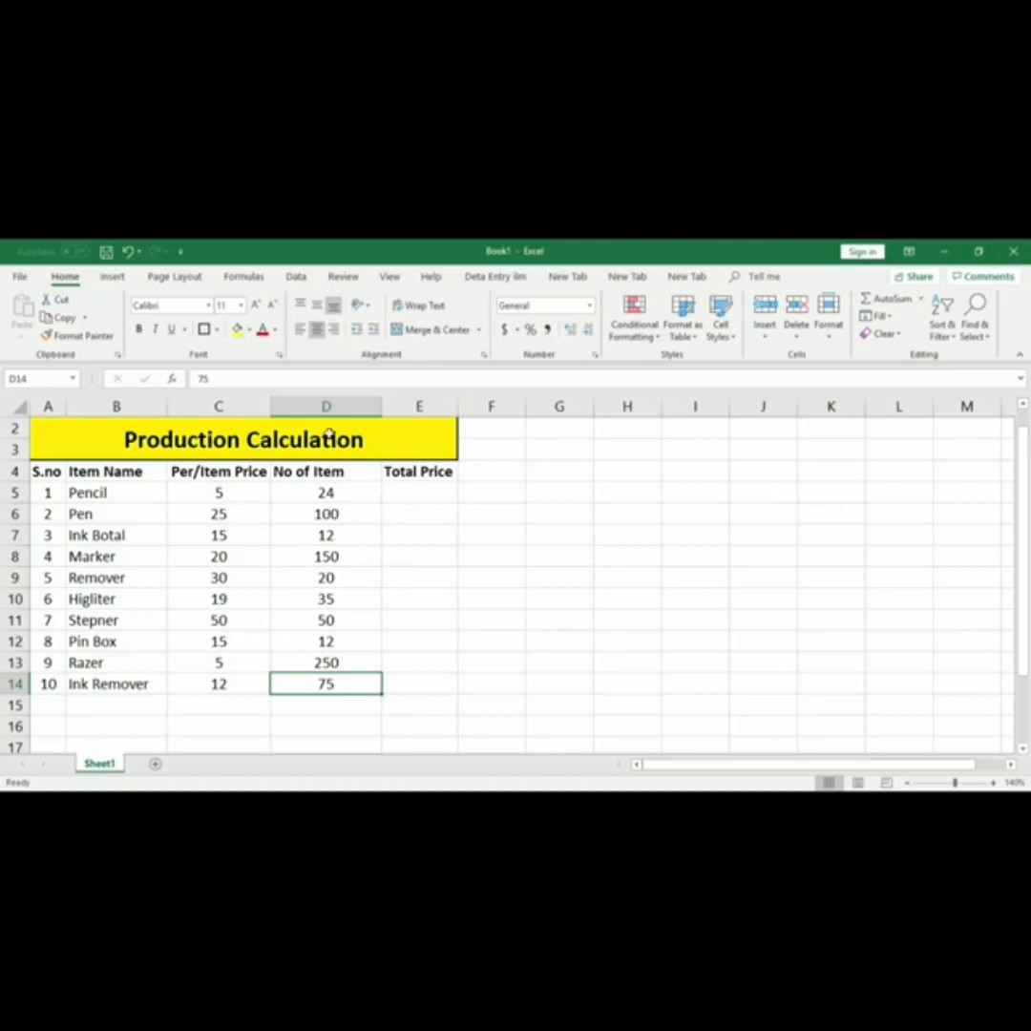
click(236, 493)
click(342, 492)
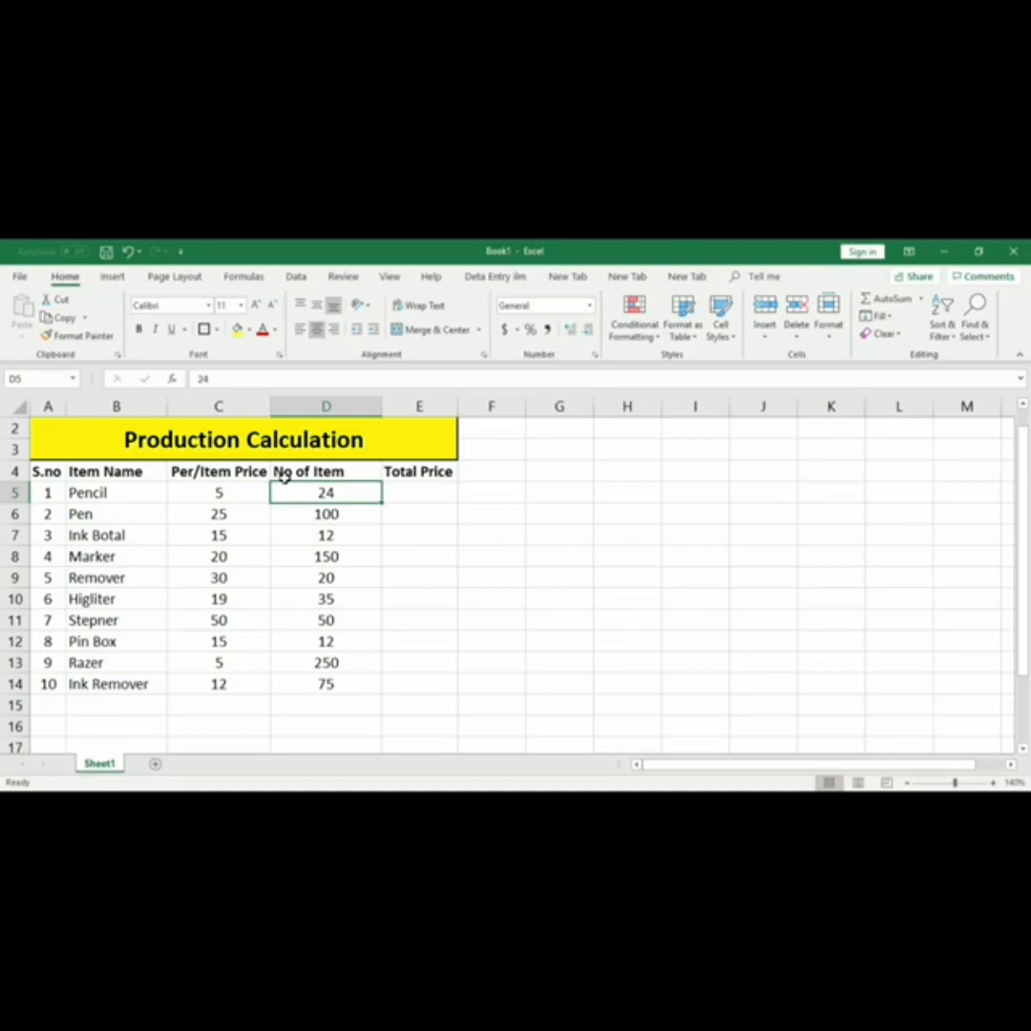
- Calculate Pencil's total price in E5 with =C5*D5 and fill the formula down to E14
click(433, 495)
text(=)
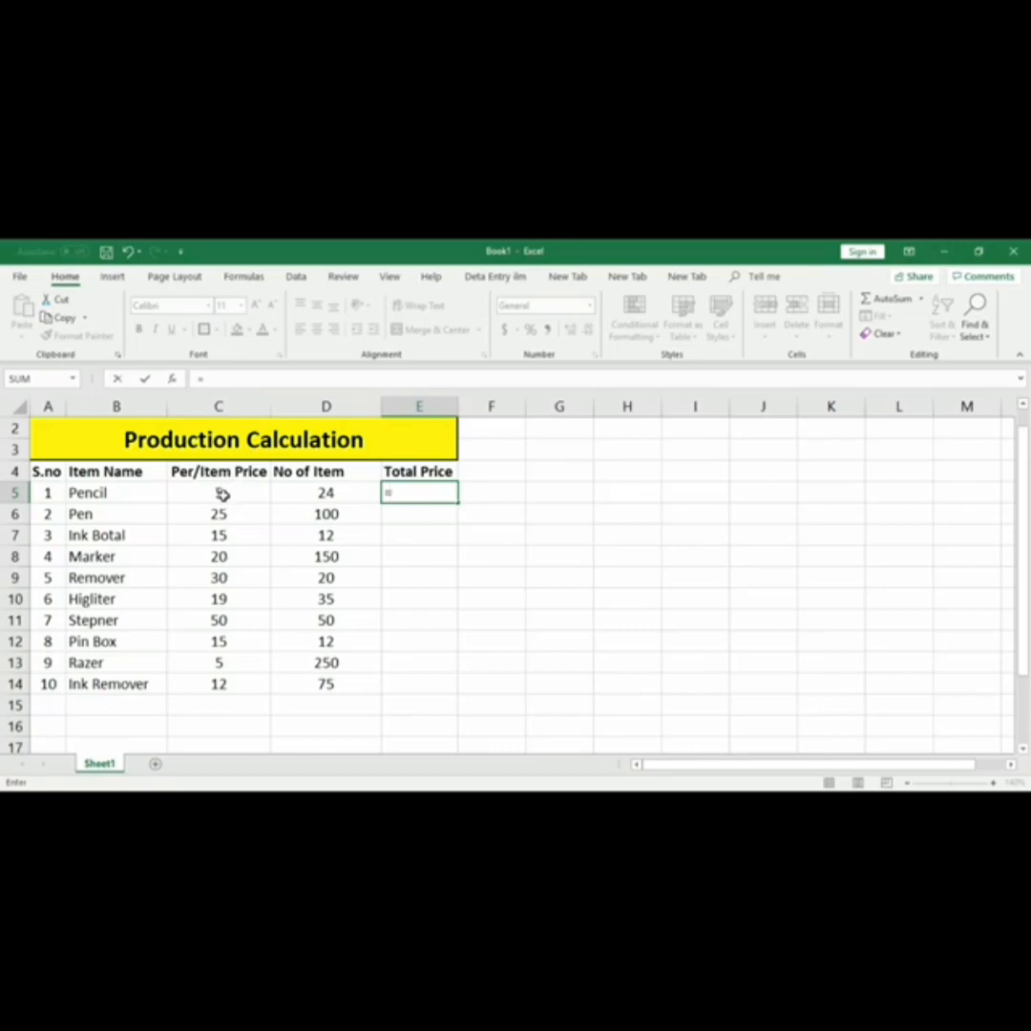
text(C)
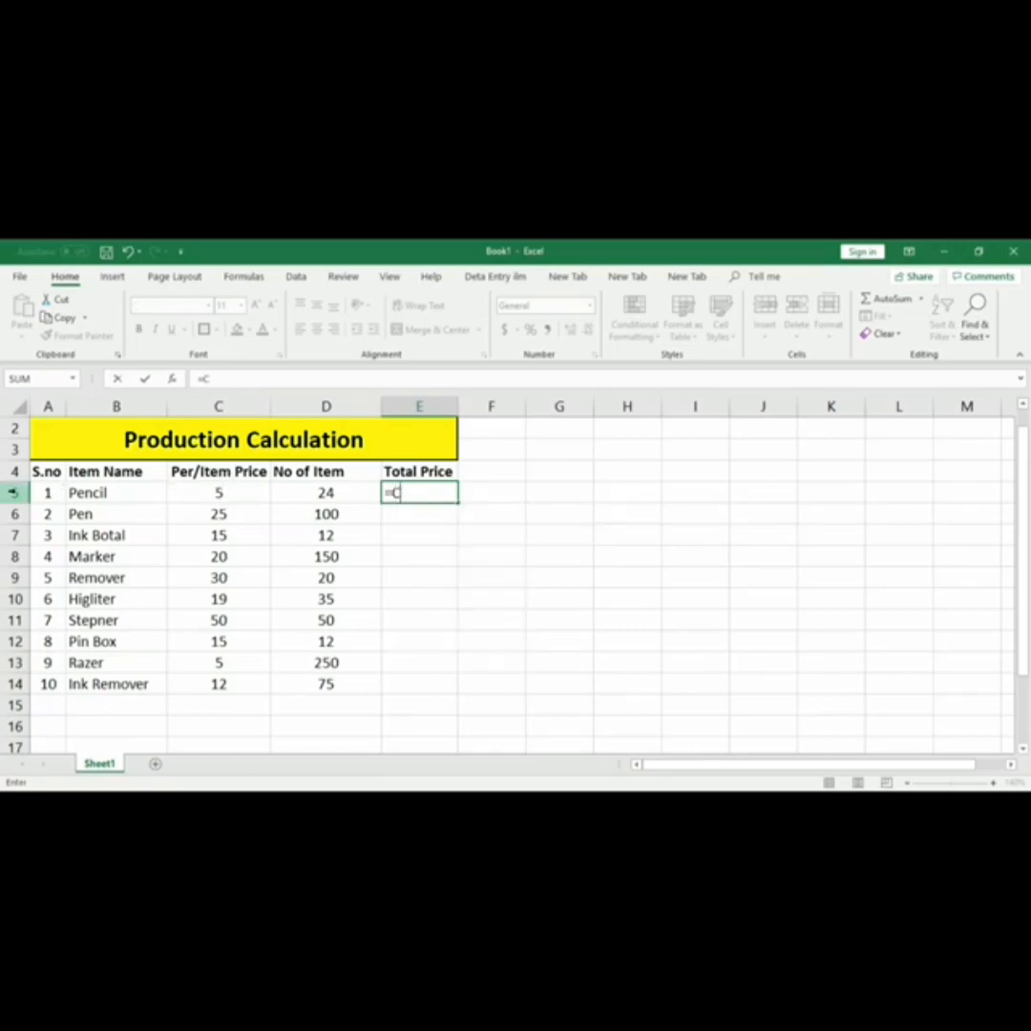
text(5)
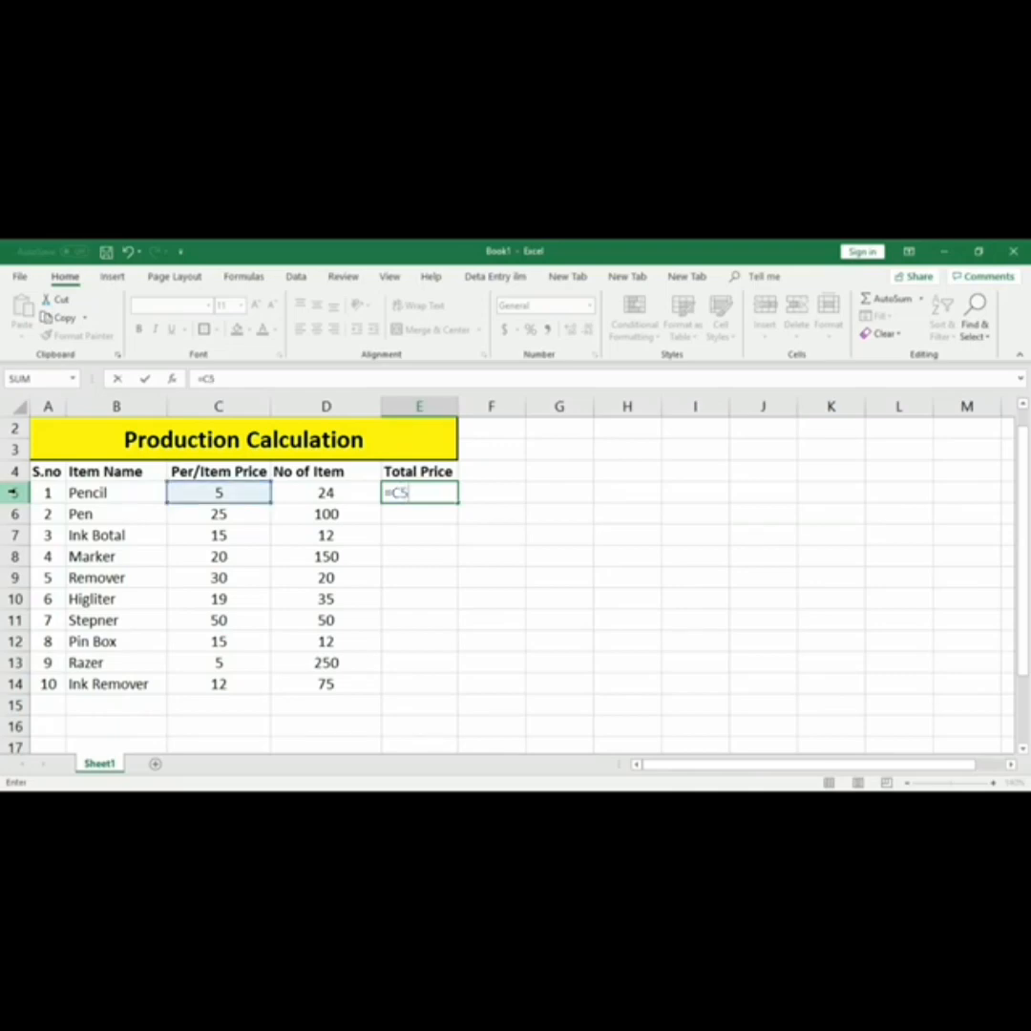
text(*)
text(d)
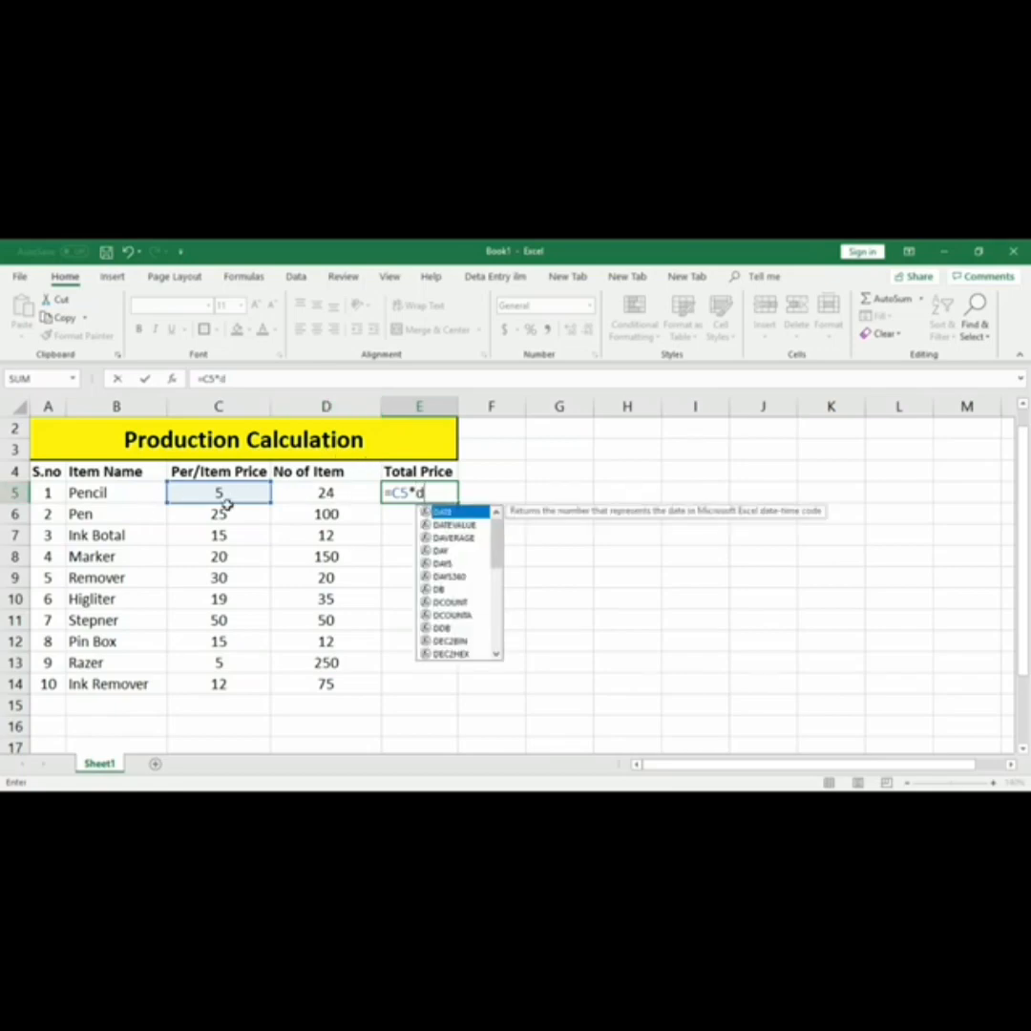
text(5)
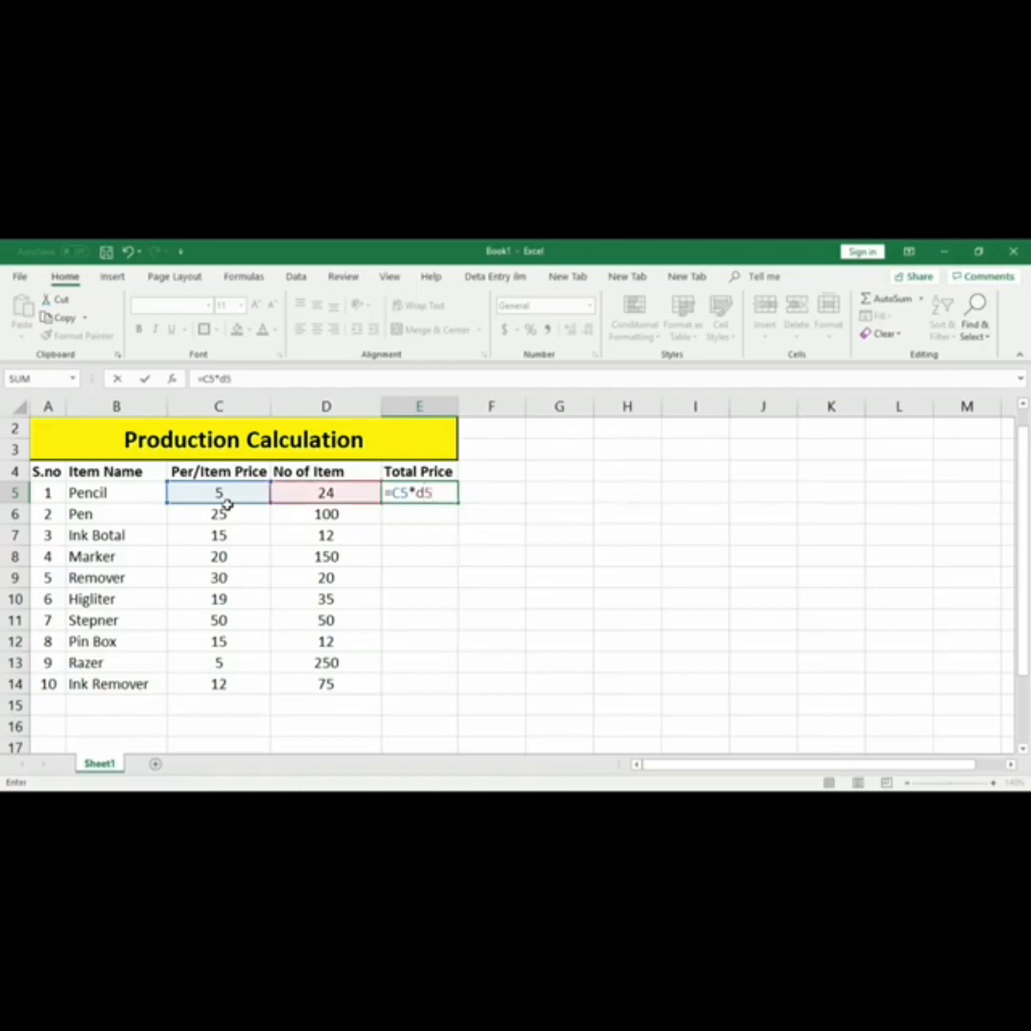
key(Return)
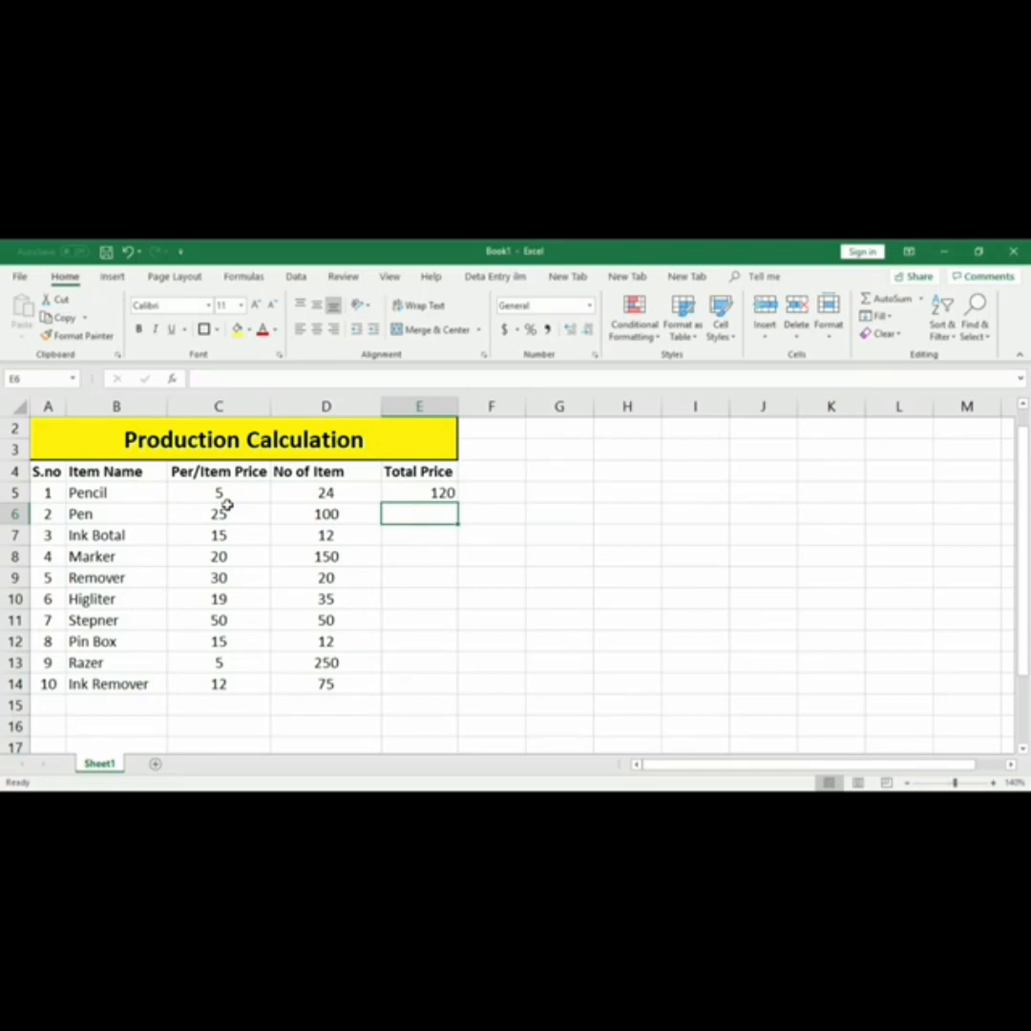
click(420, 494)
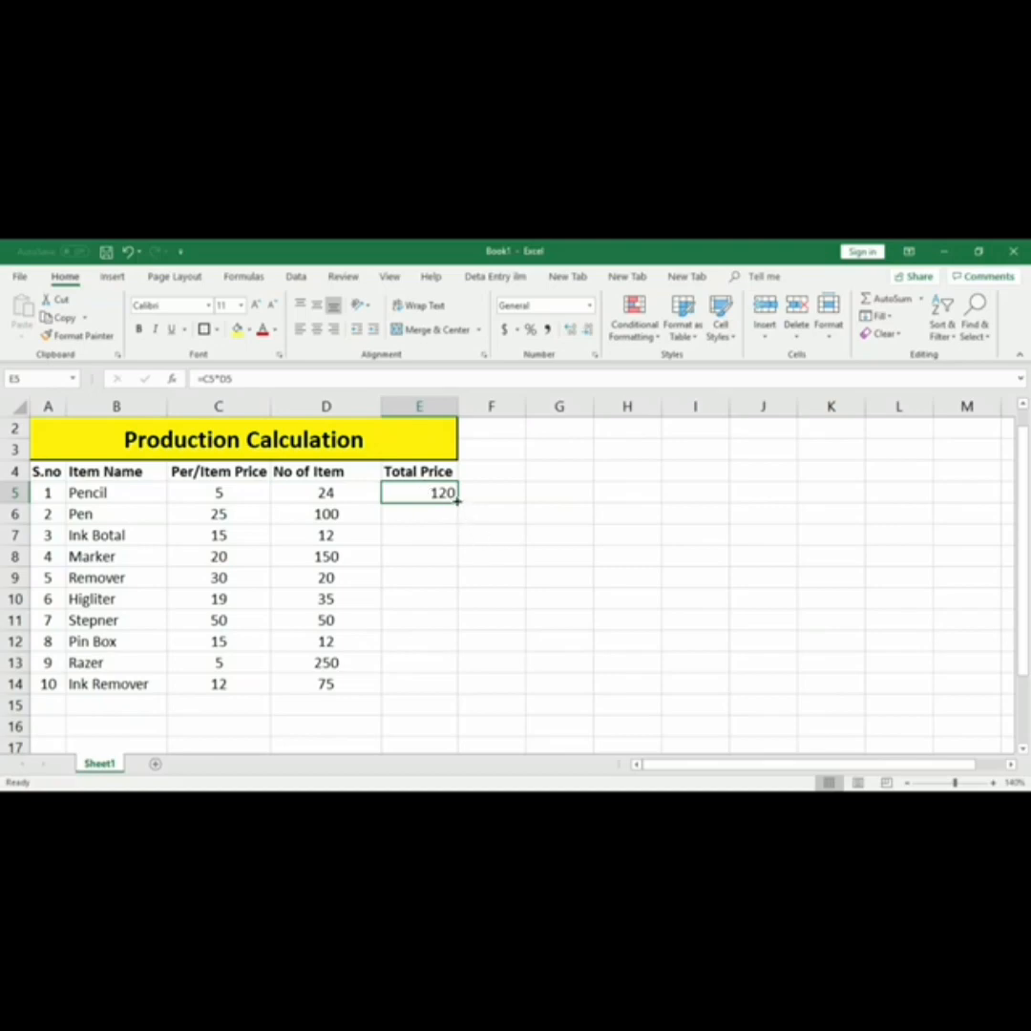
drag(457, 502, 452, 687)
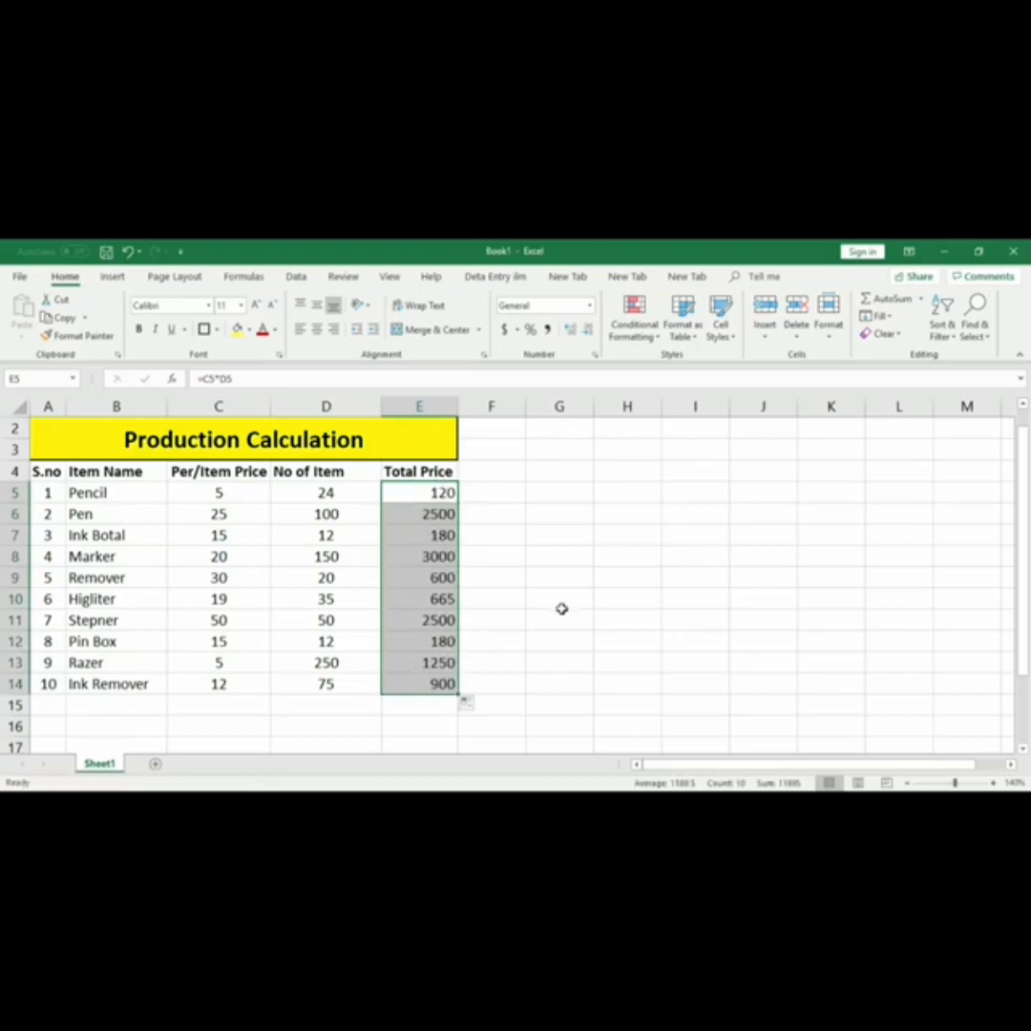
- Check the prices, quantities and calculated totals in the Pen and Ink Botal rows
click(444, 515)
click(230, 516)
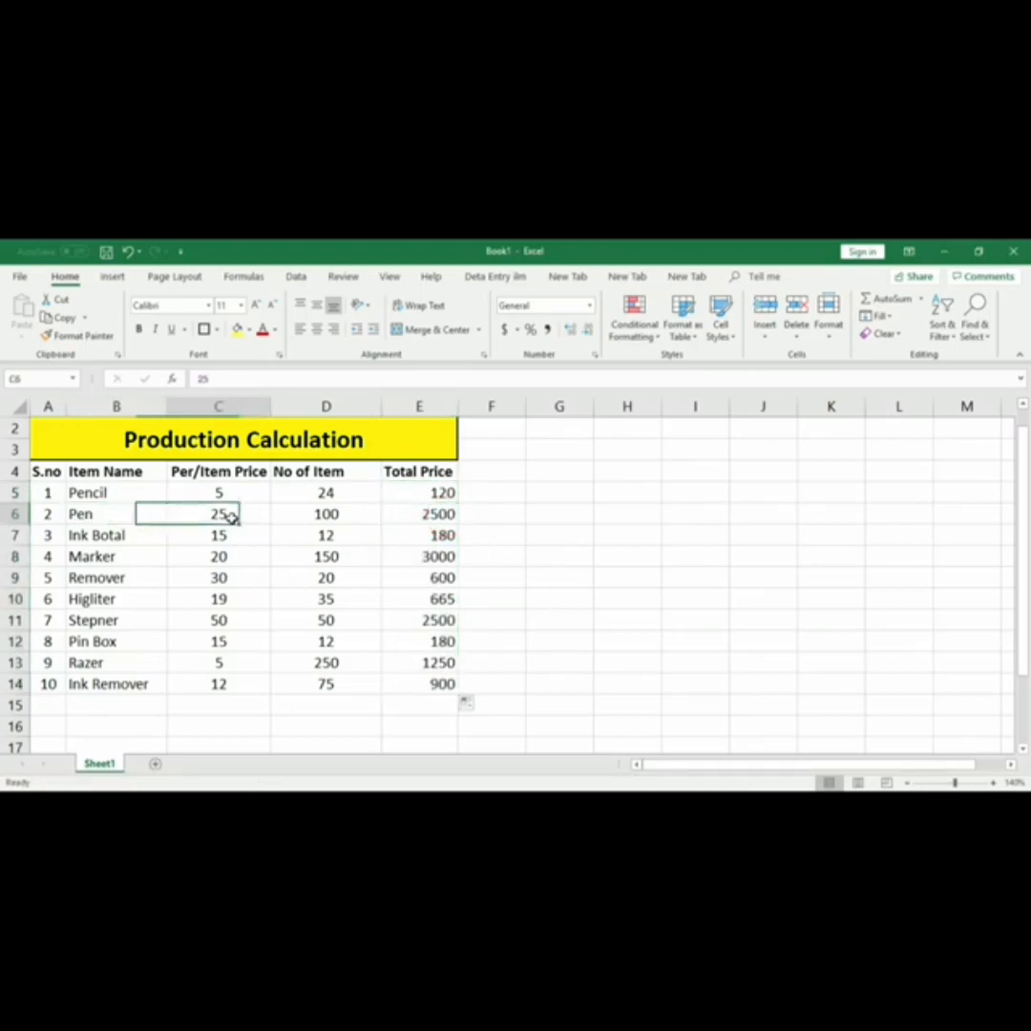
click(346, 514)
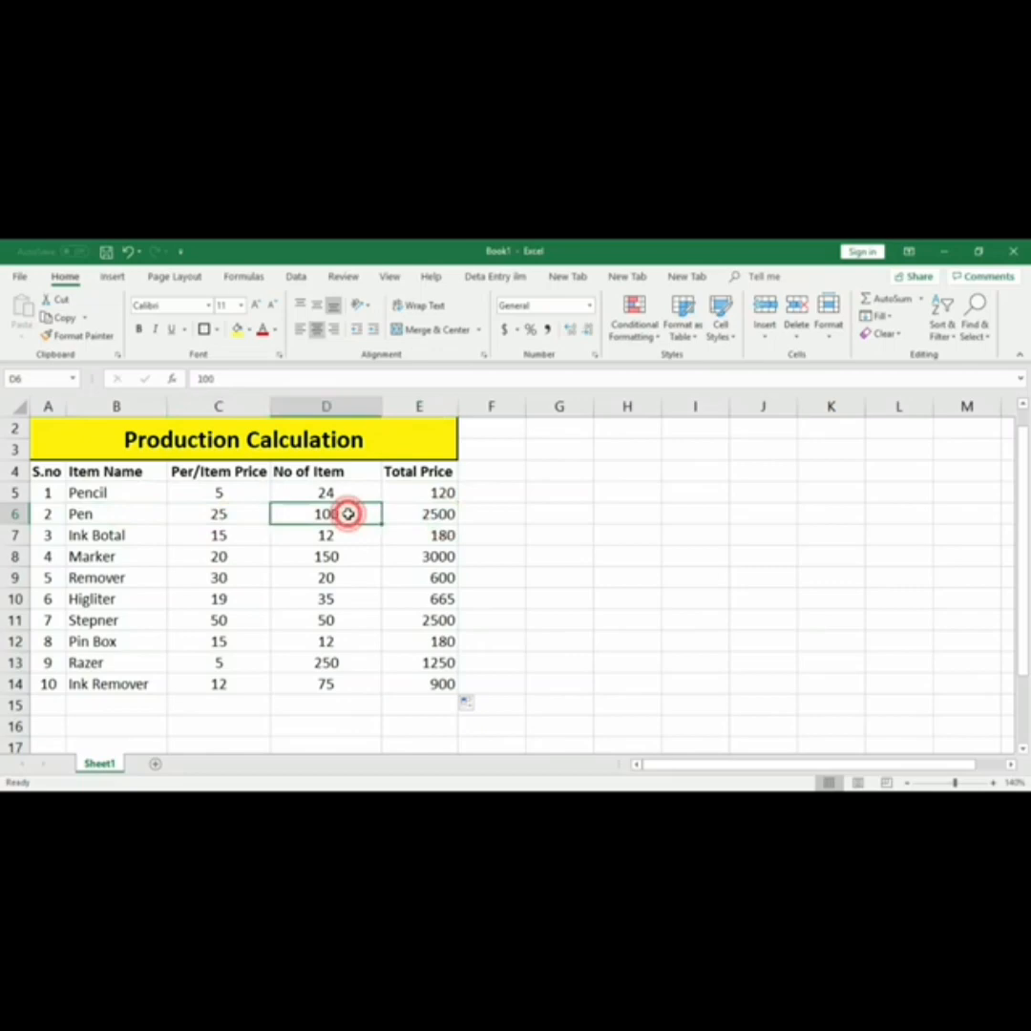
click(437, 516)
click(257, 535)
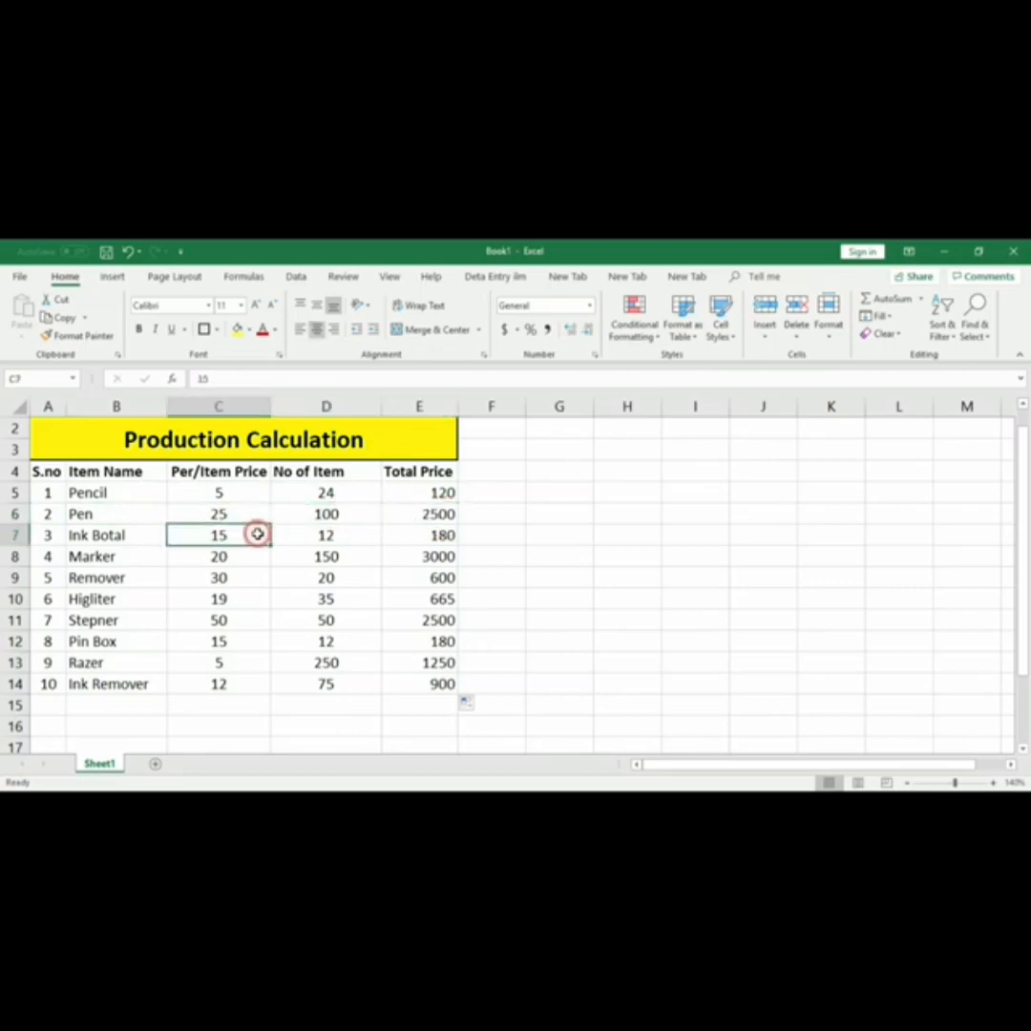
click(340, 535)
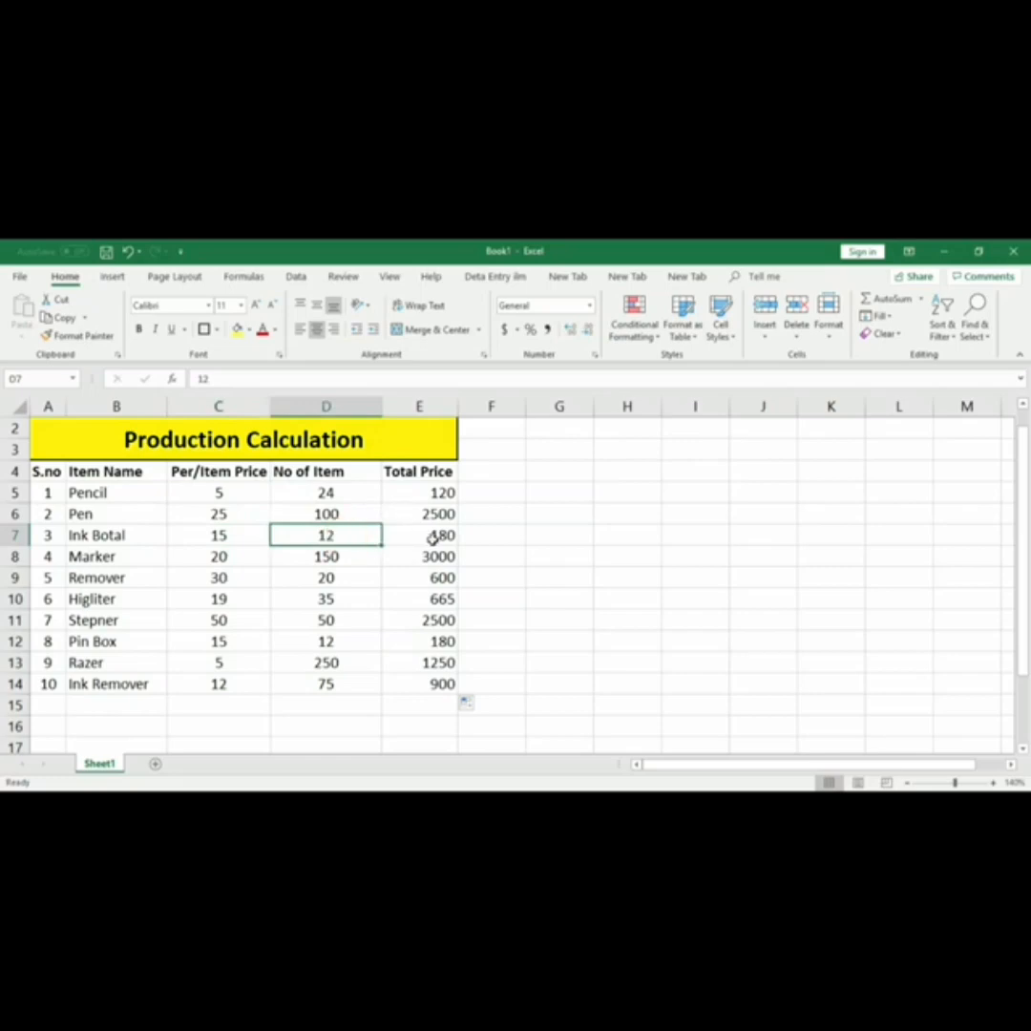
- Clear the calculated total prices from E5:E14
drag(420, 493, 442, 682)
key(Delete)
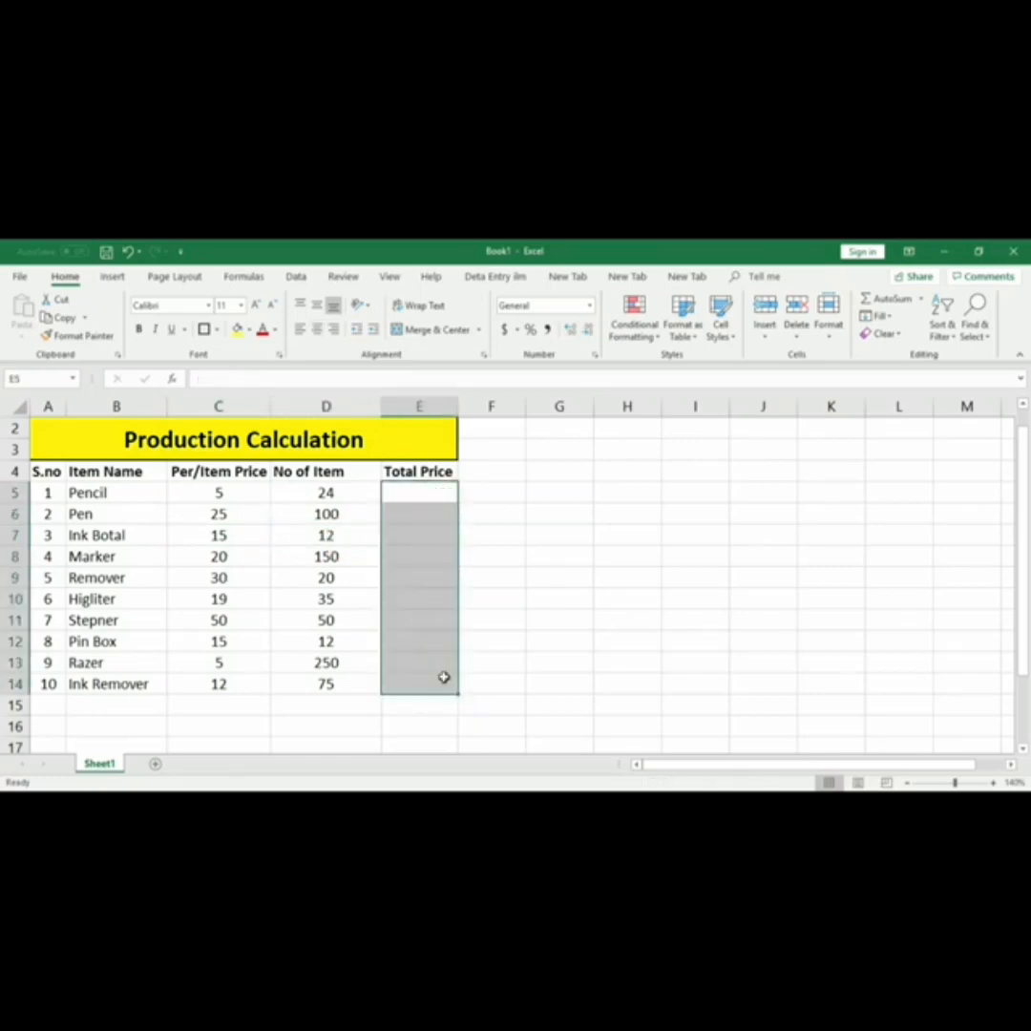
click(488, 608)
- Build =C5*D5 in E5 by picking the price and quantity cells in the sheet, and fill it down to E14
click(432, 493)
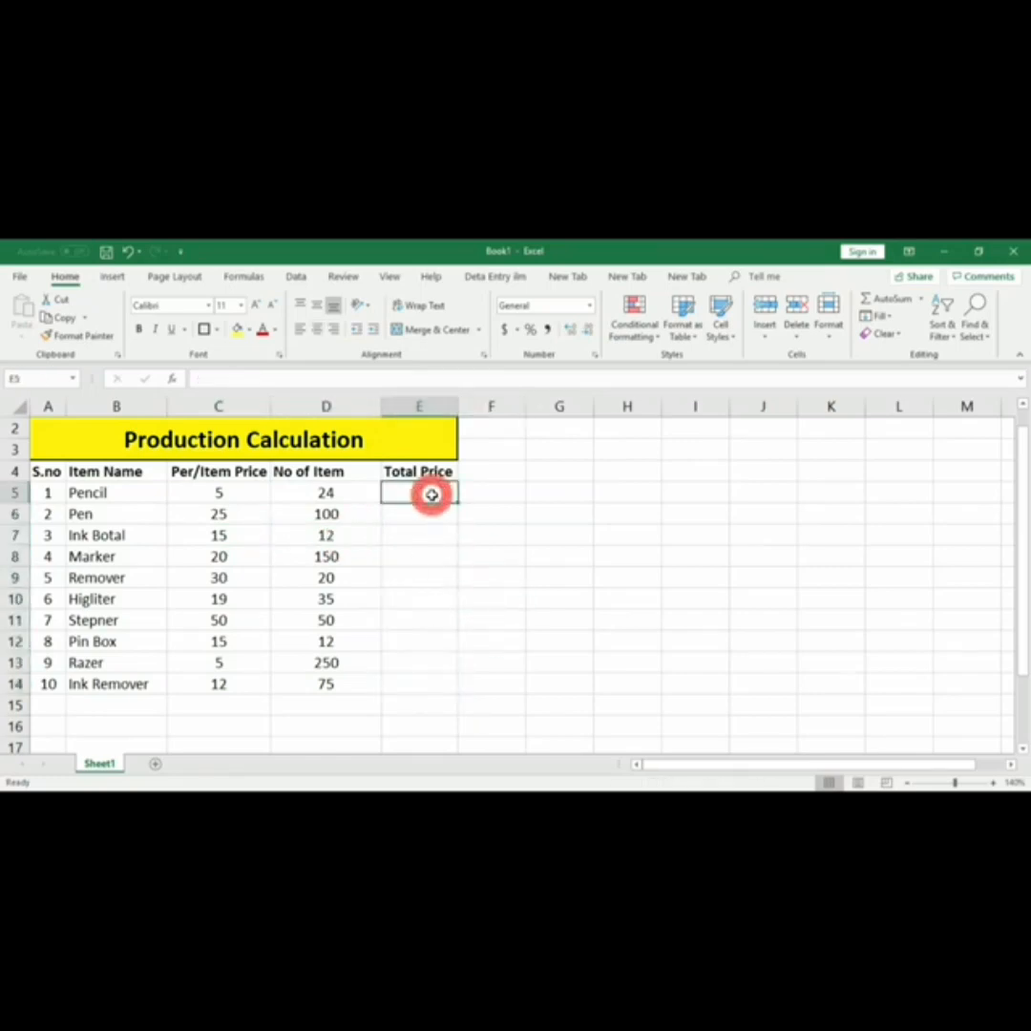
text(=)
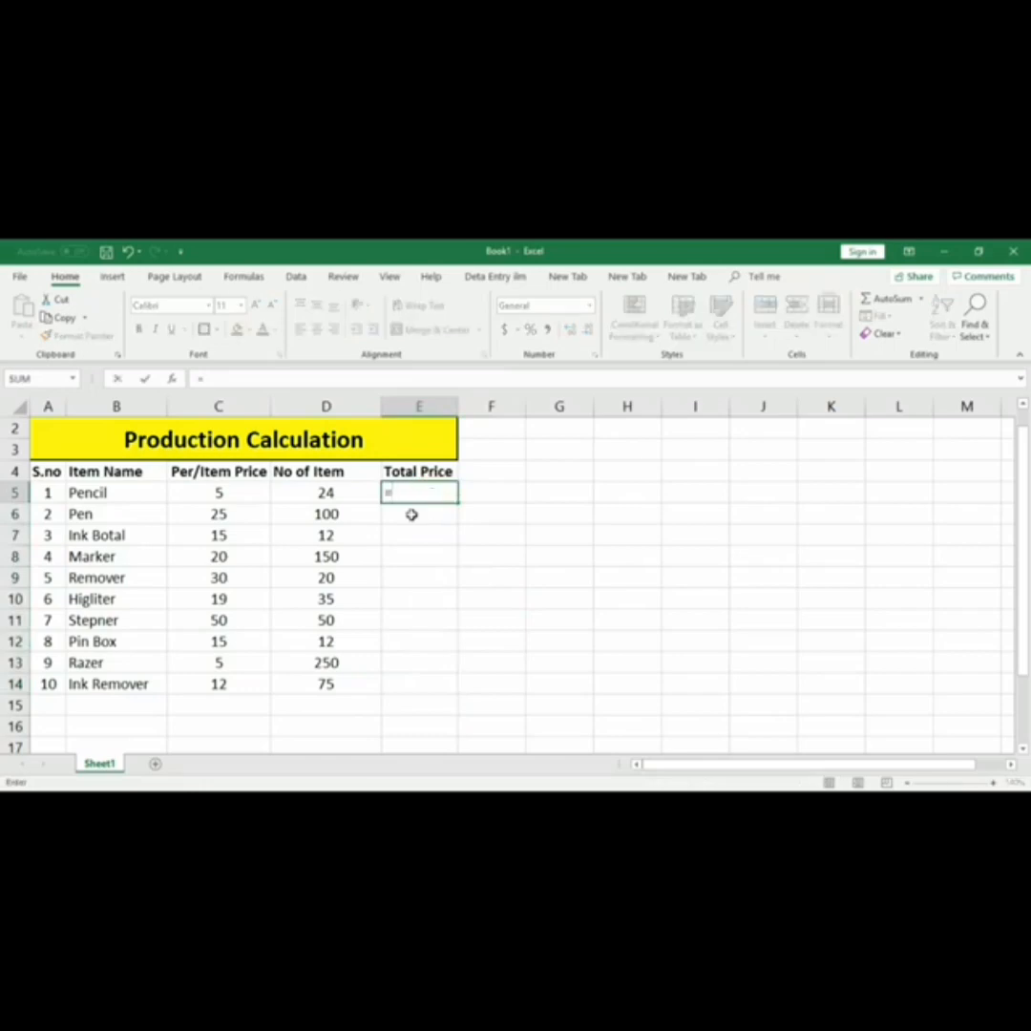
click(247, 488)
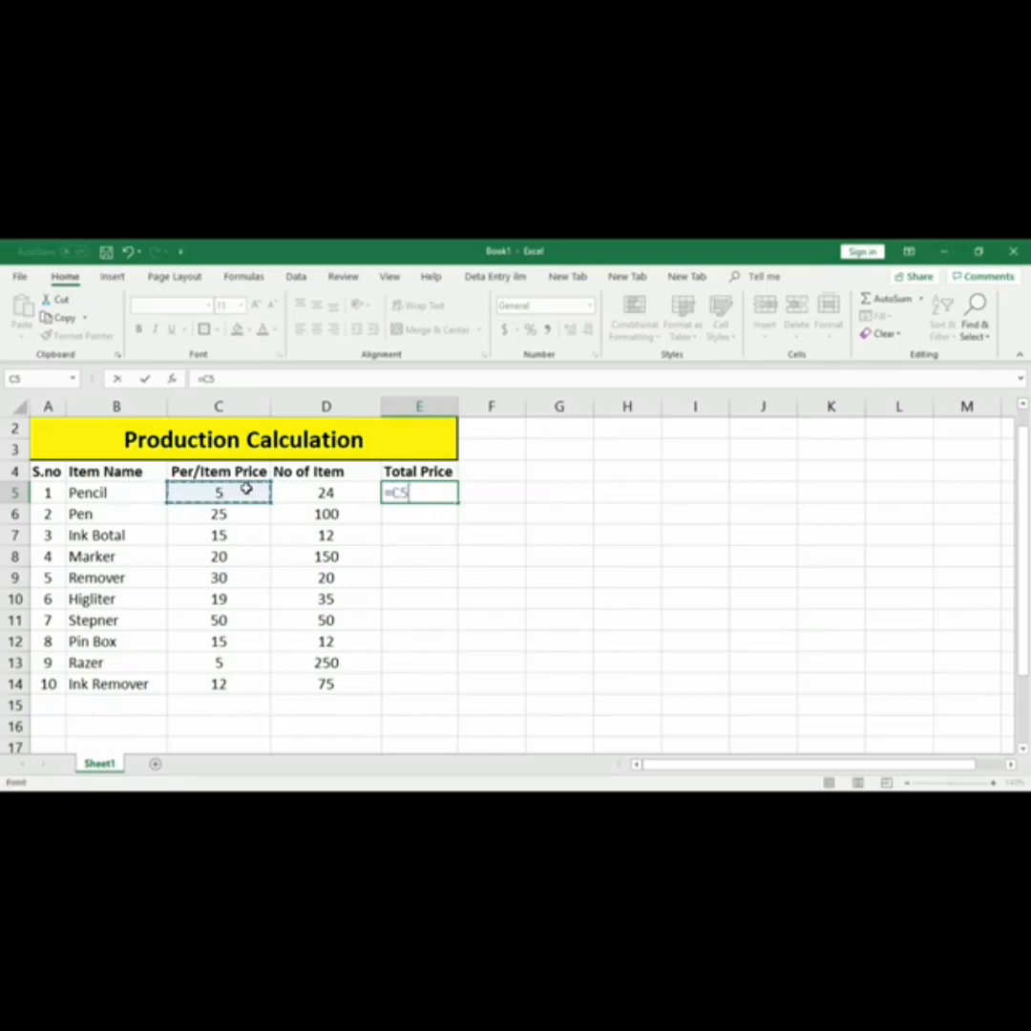
text(*)
click(337, 492)
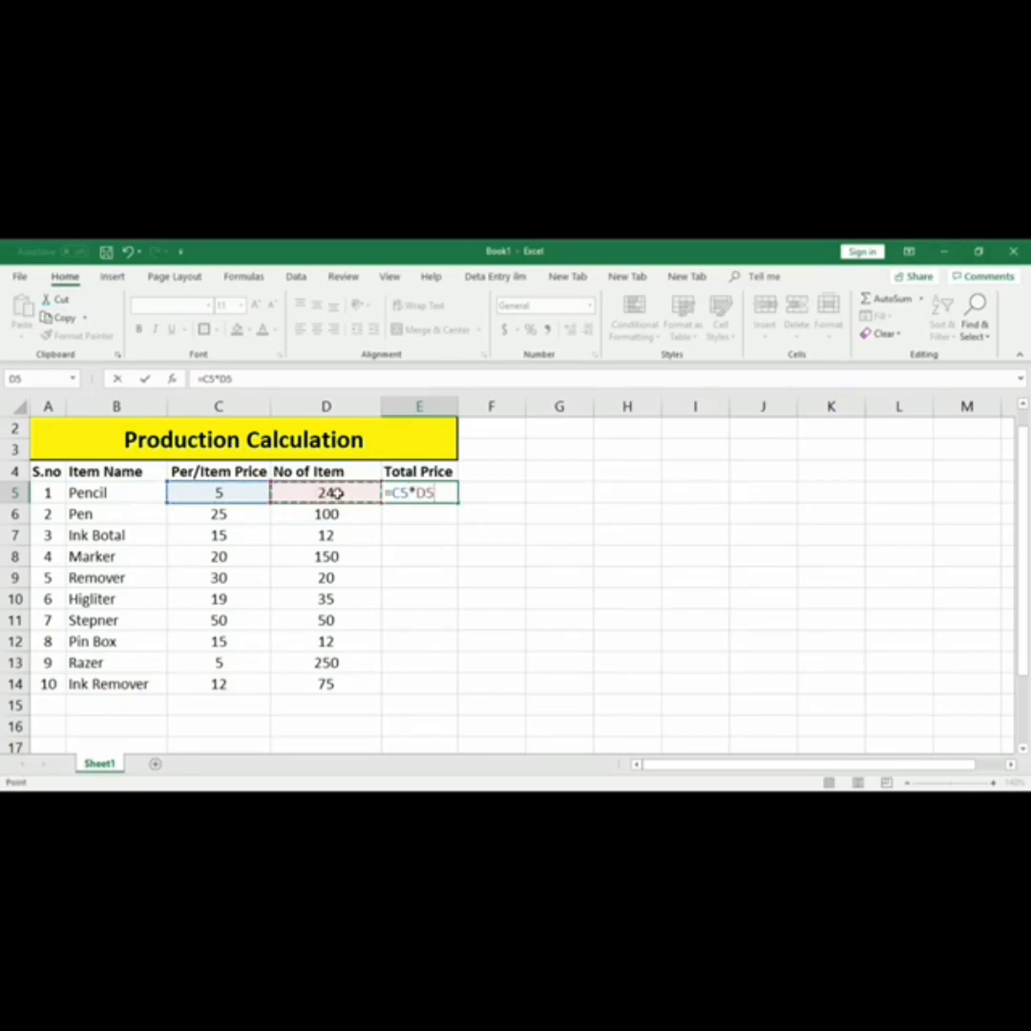
key(Return)
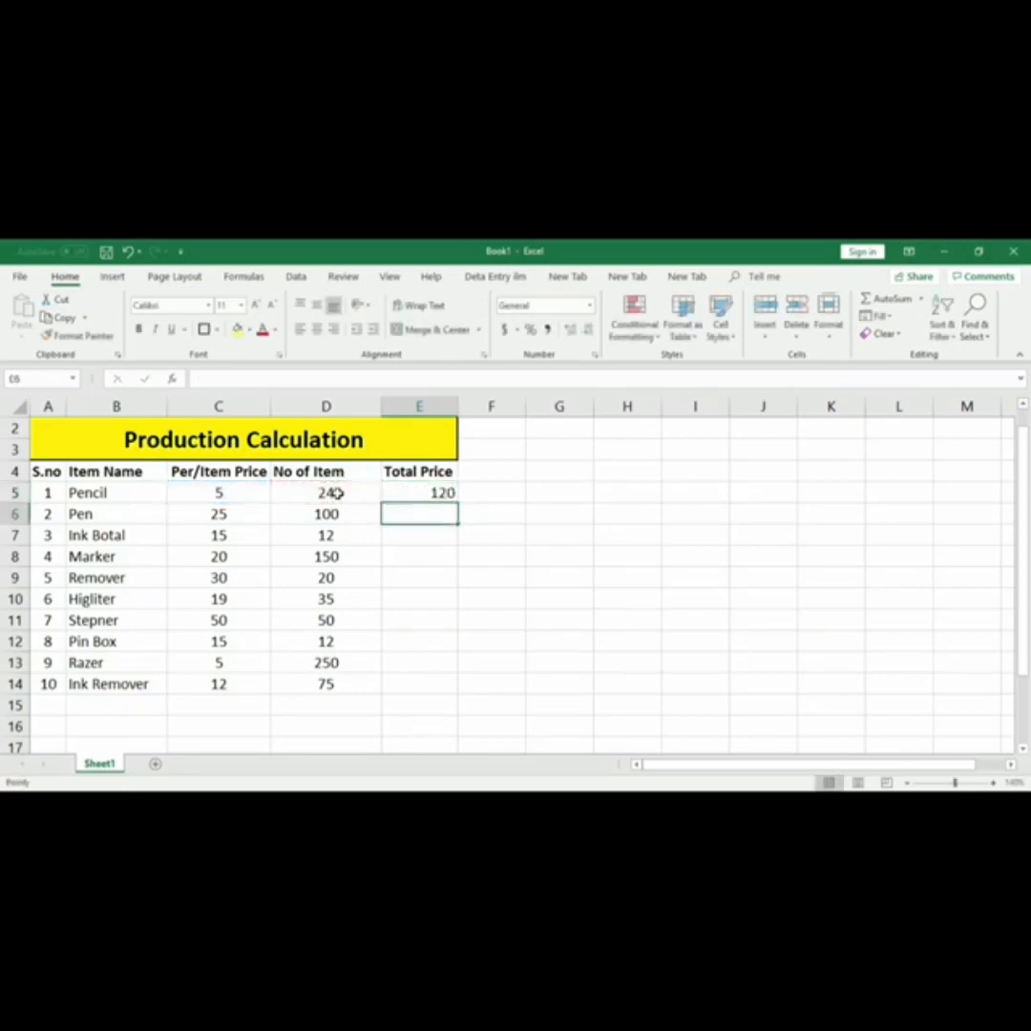
click(453, 492)
drag(457, 502, 459, 693)
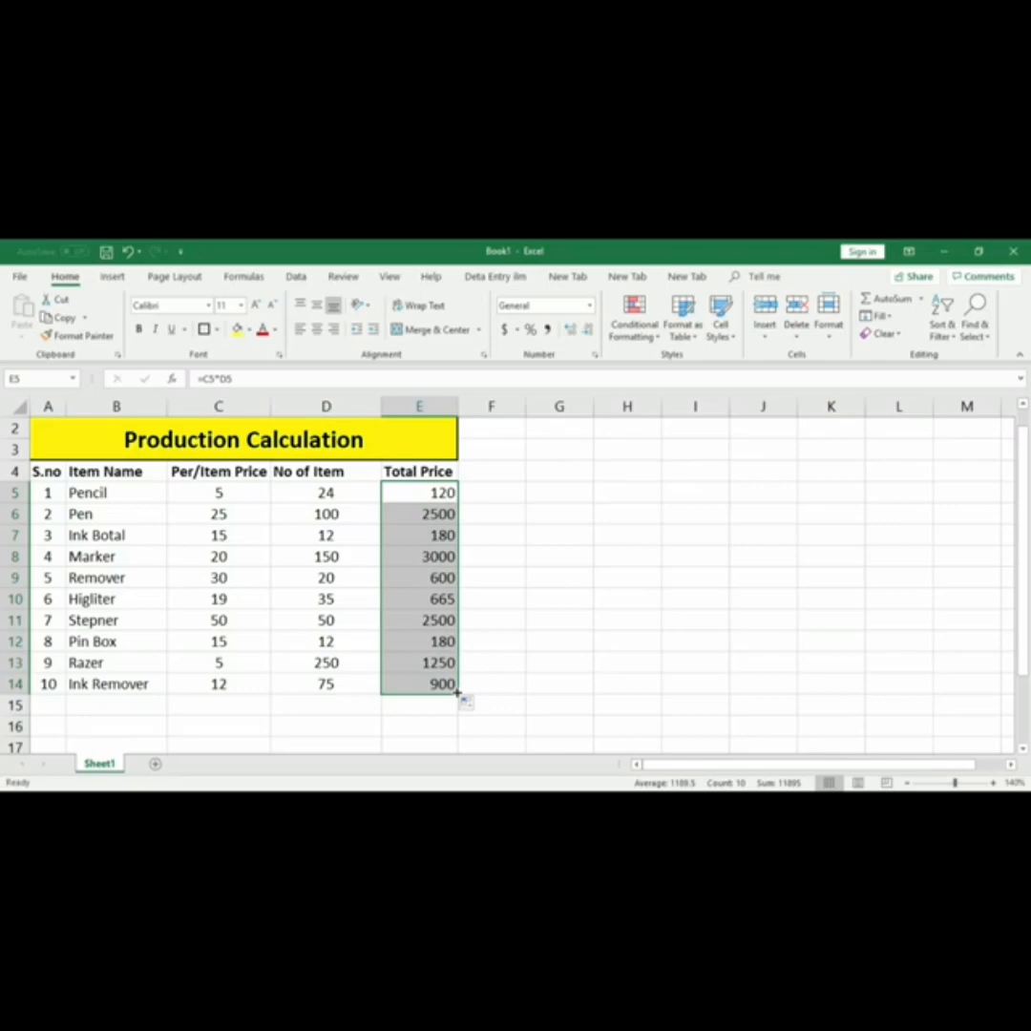
- Replace the Total Price formulas with the constant formula =5*24 in E5, filled down through E14
key(Delete)
click(536, 577)
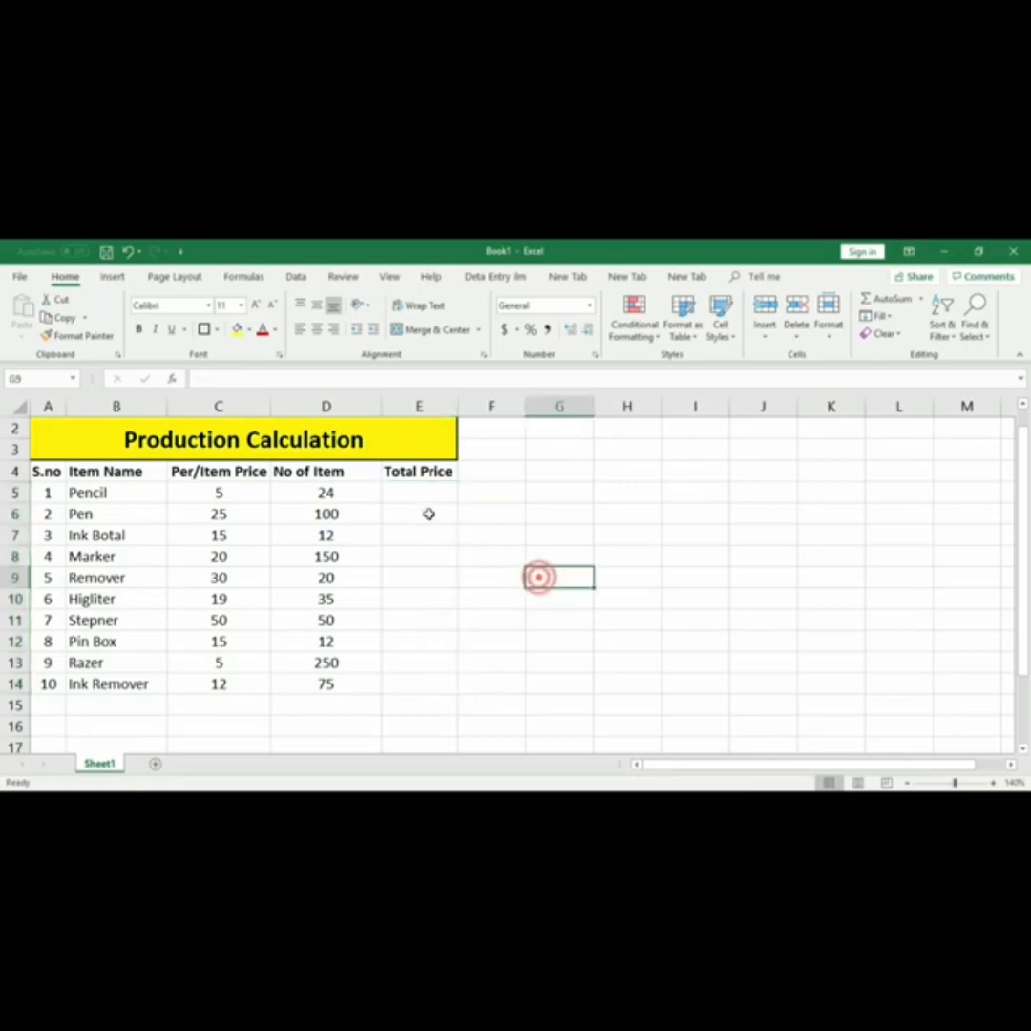
click(423, 493)
text(=)
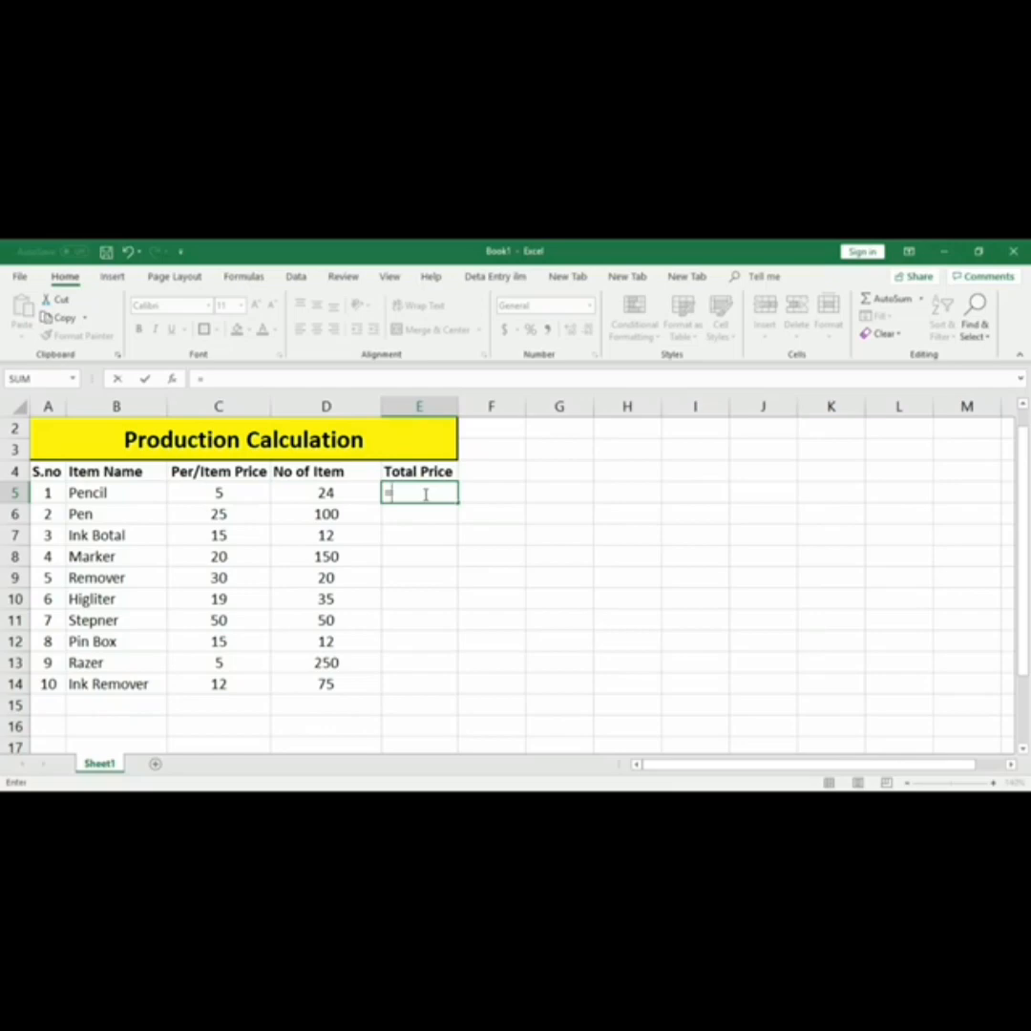
text(5*24)
key(Return)
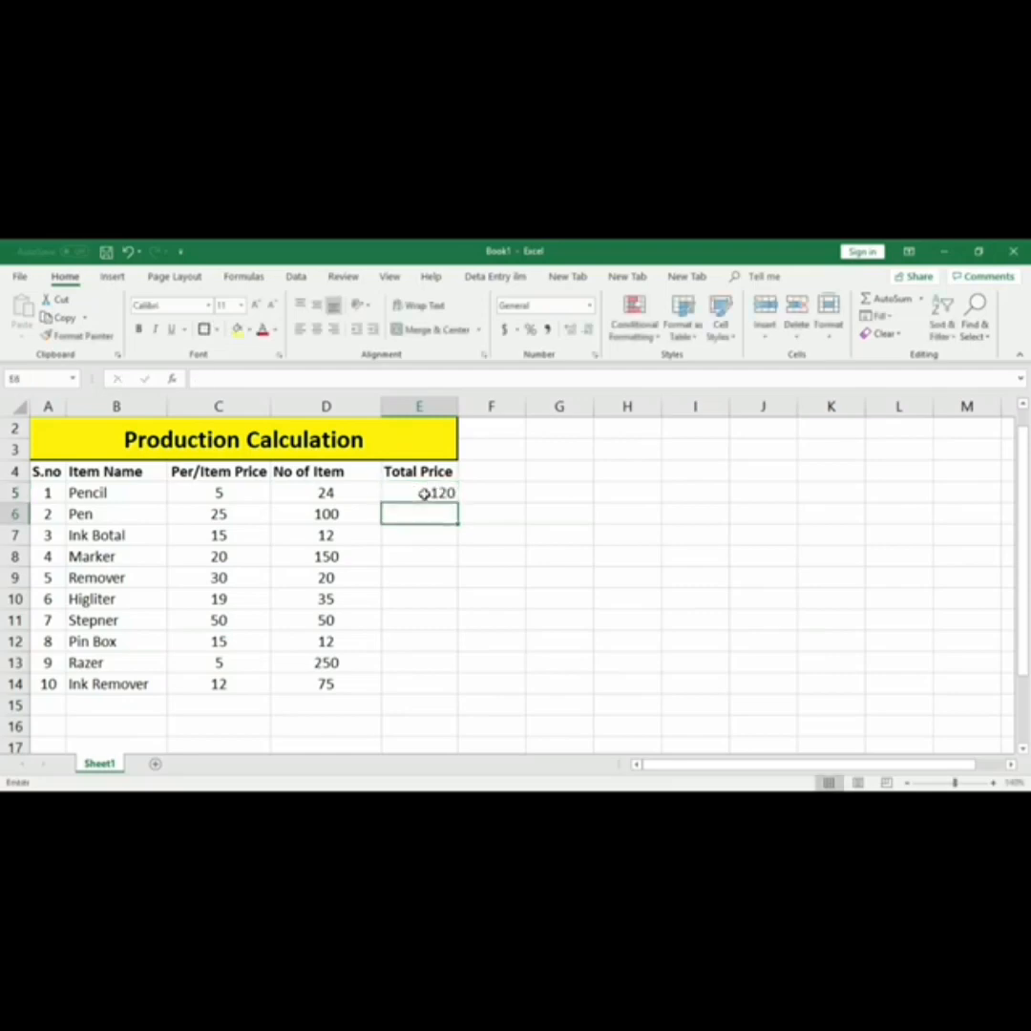
click(450, 491)
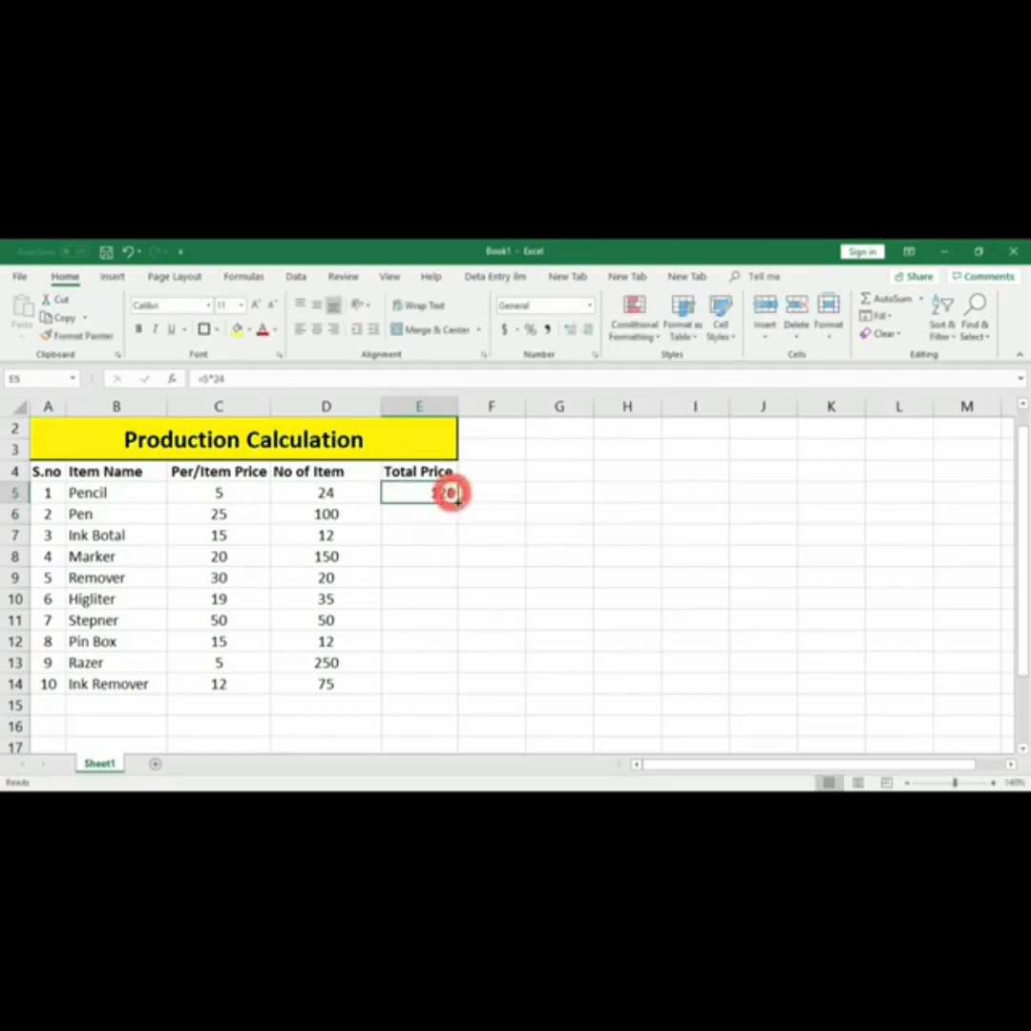
drag(456, 502, 450, 697)
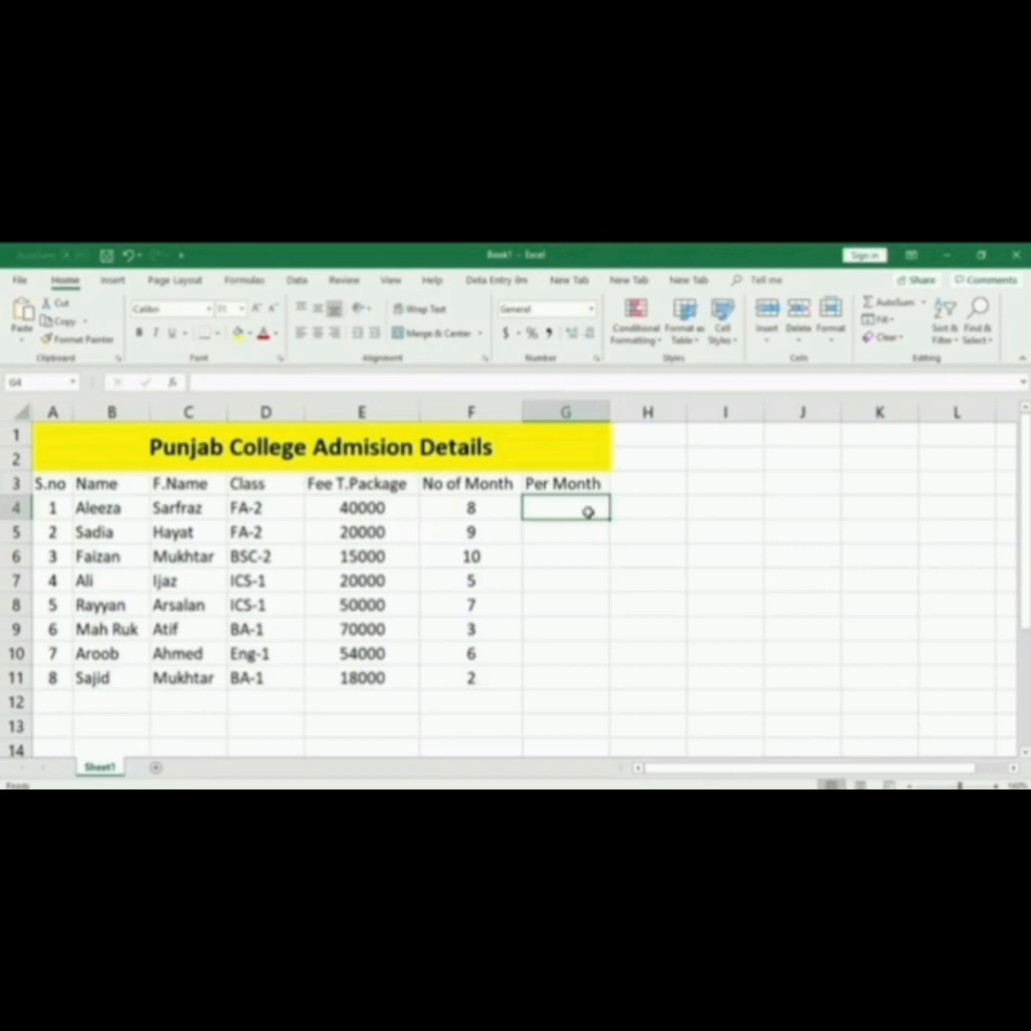
- Enter the division formula =E4/F4 in the Per Month cell G4 and centre its result horizontally
text(=)
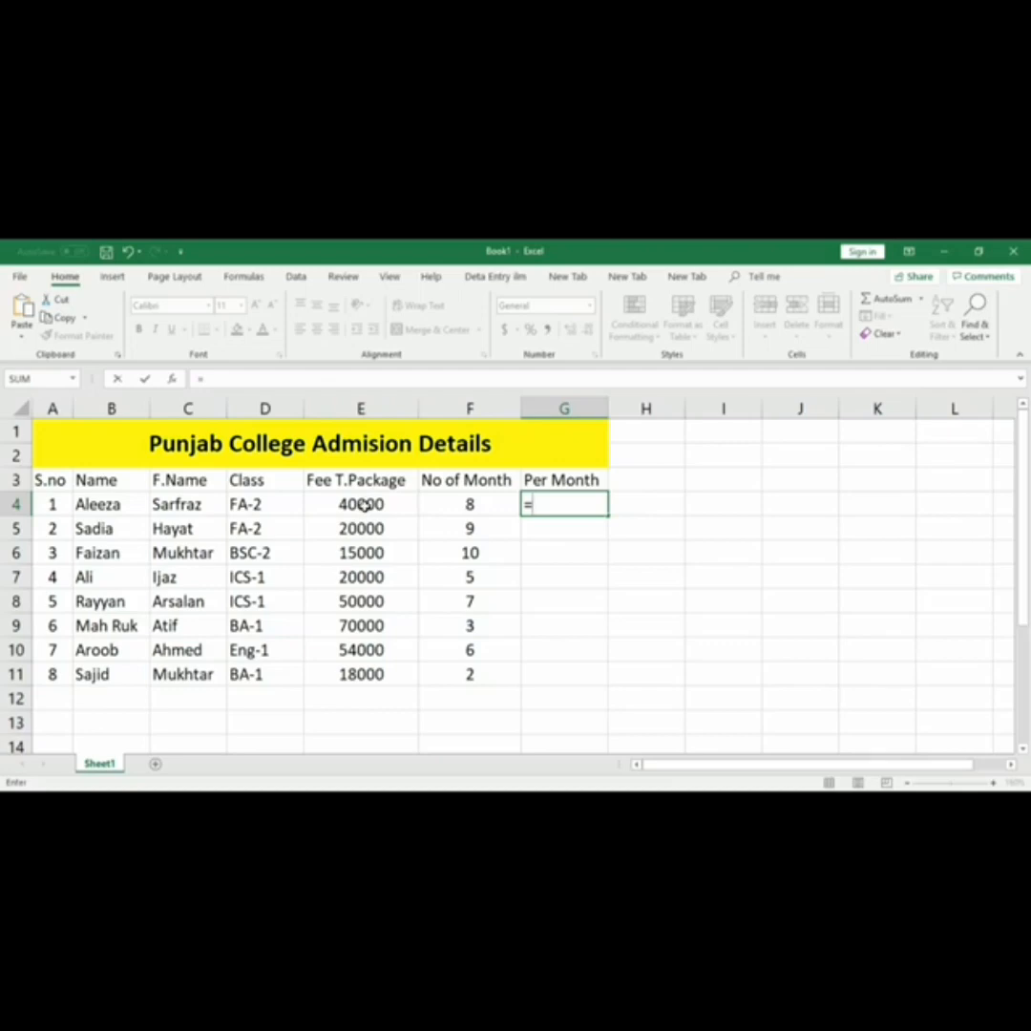
text(E)
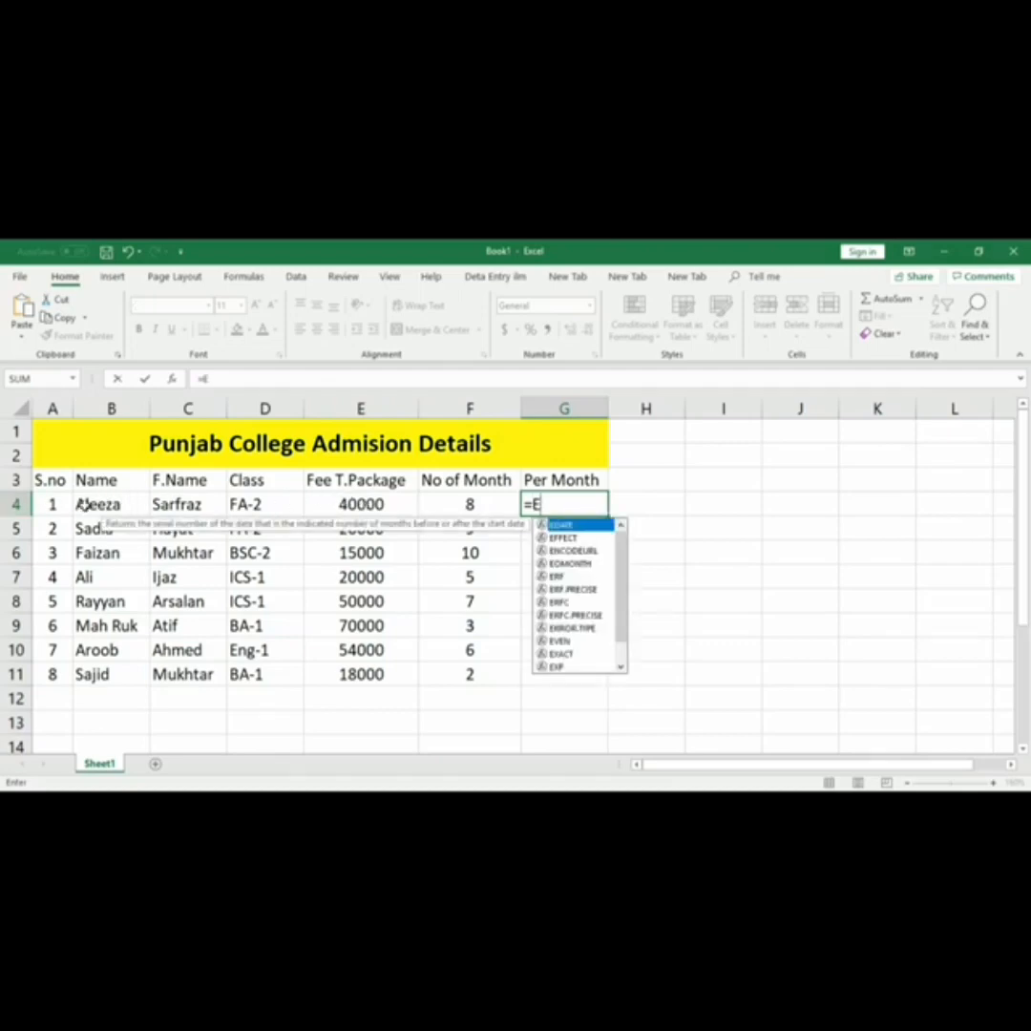
text(4/)
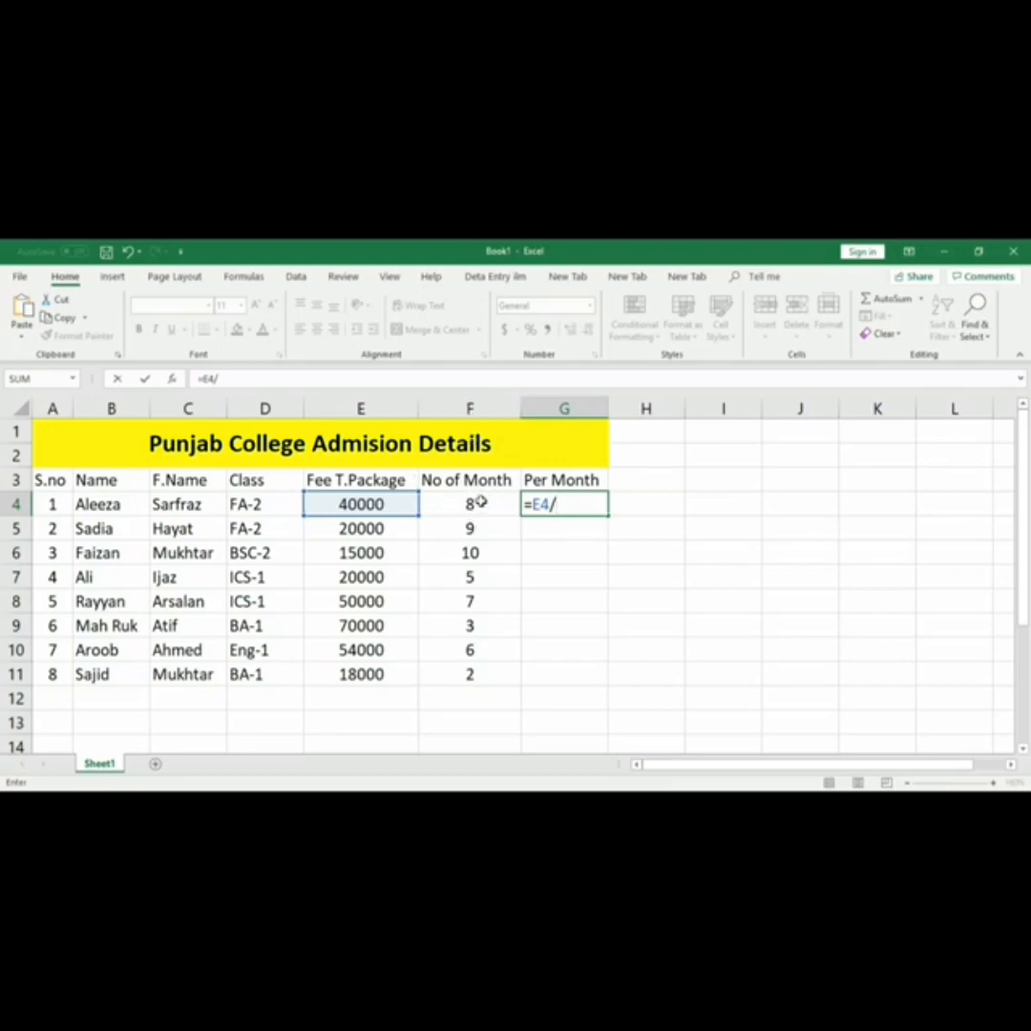
text(F)
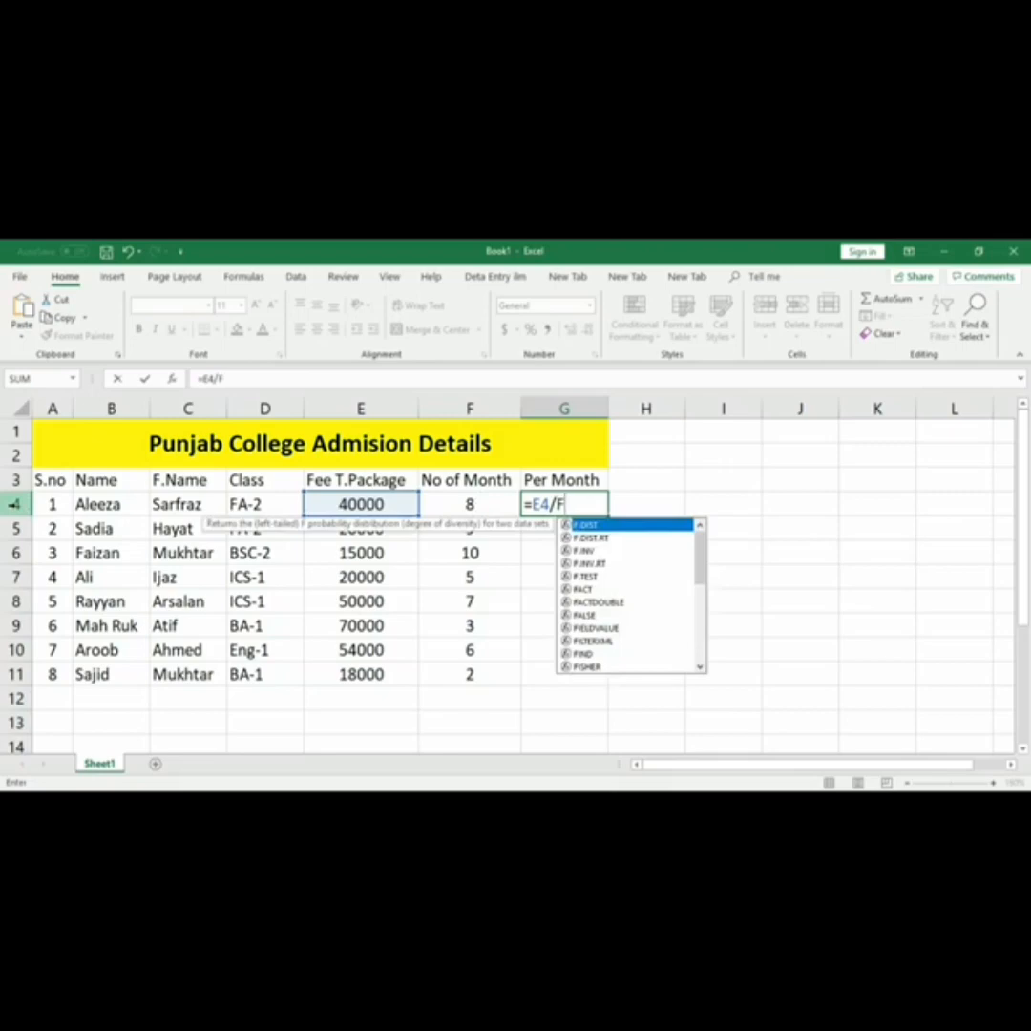
text(4)
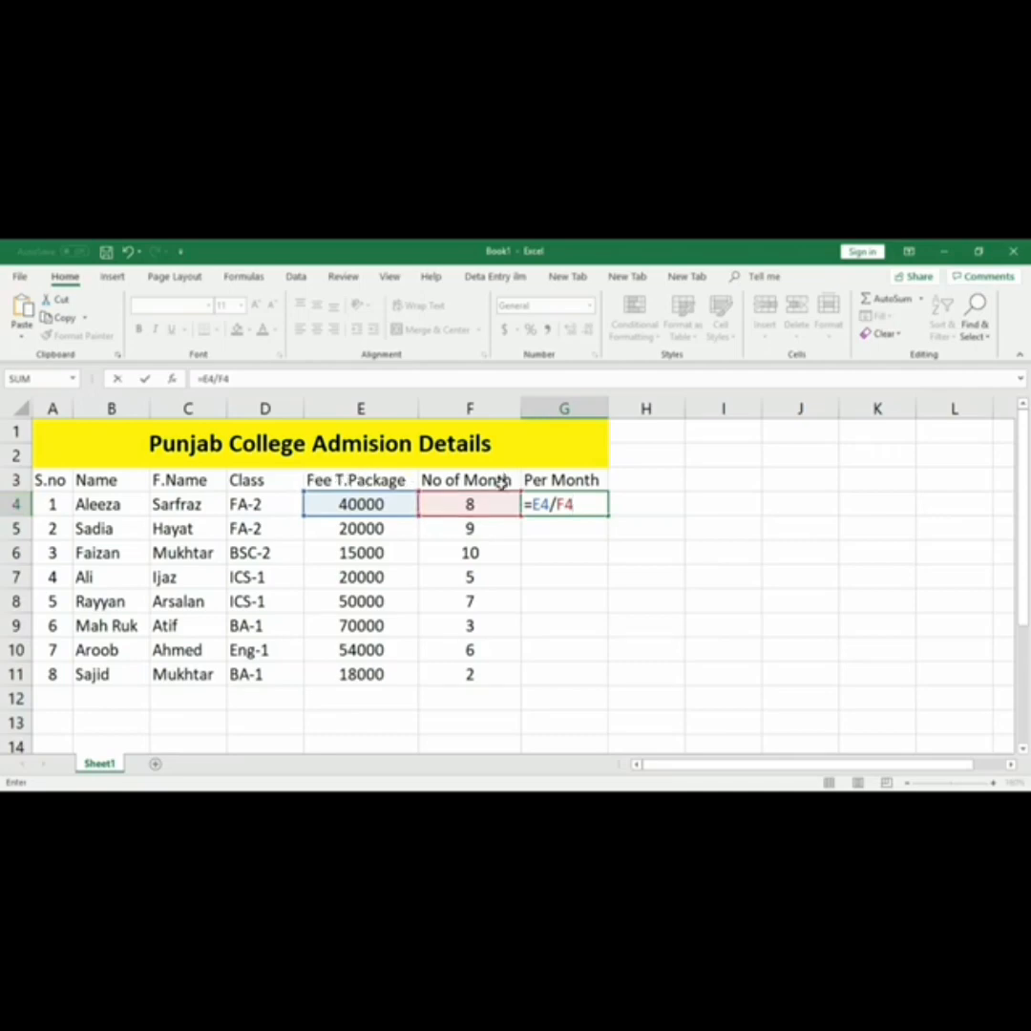
key(Return)
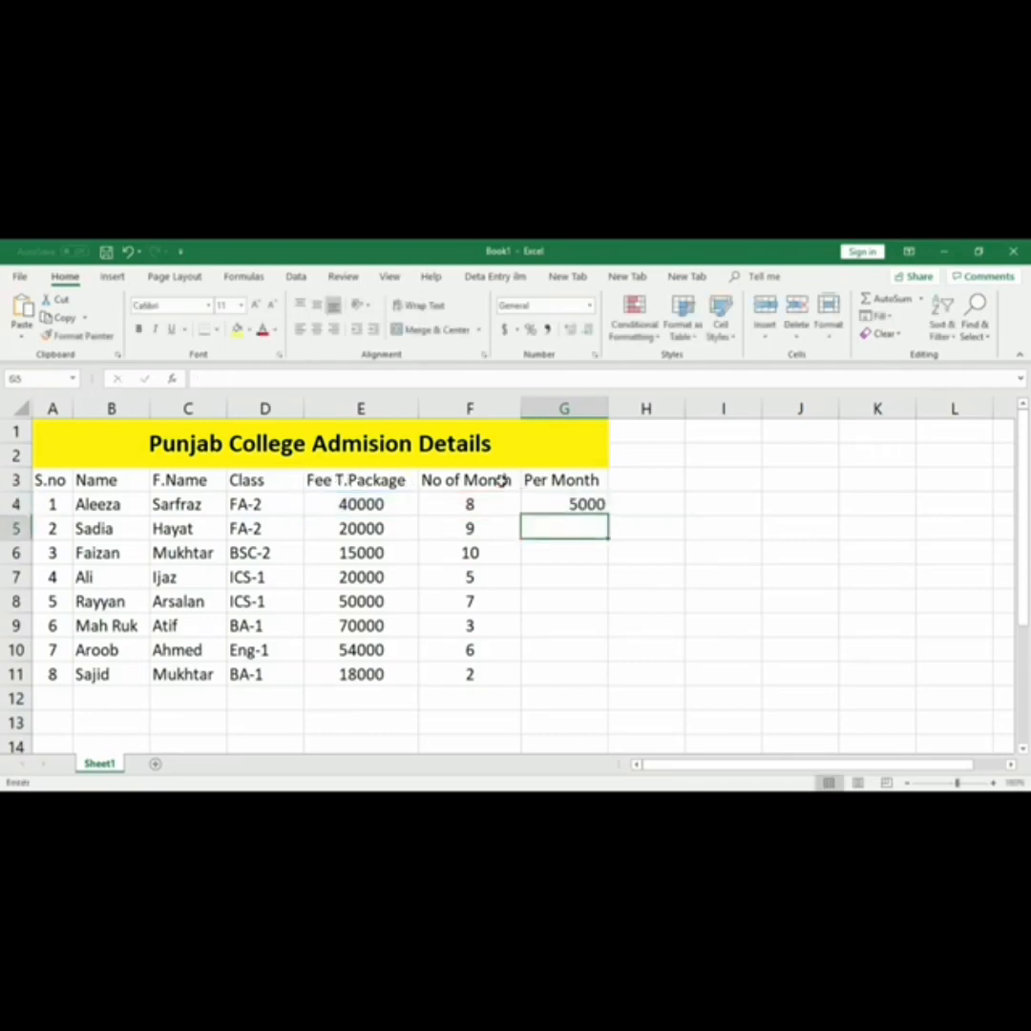
click(578, 503)
click(315, 330)
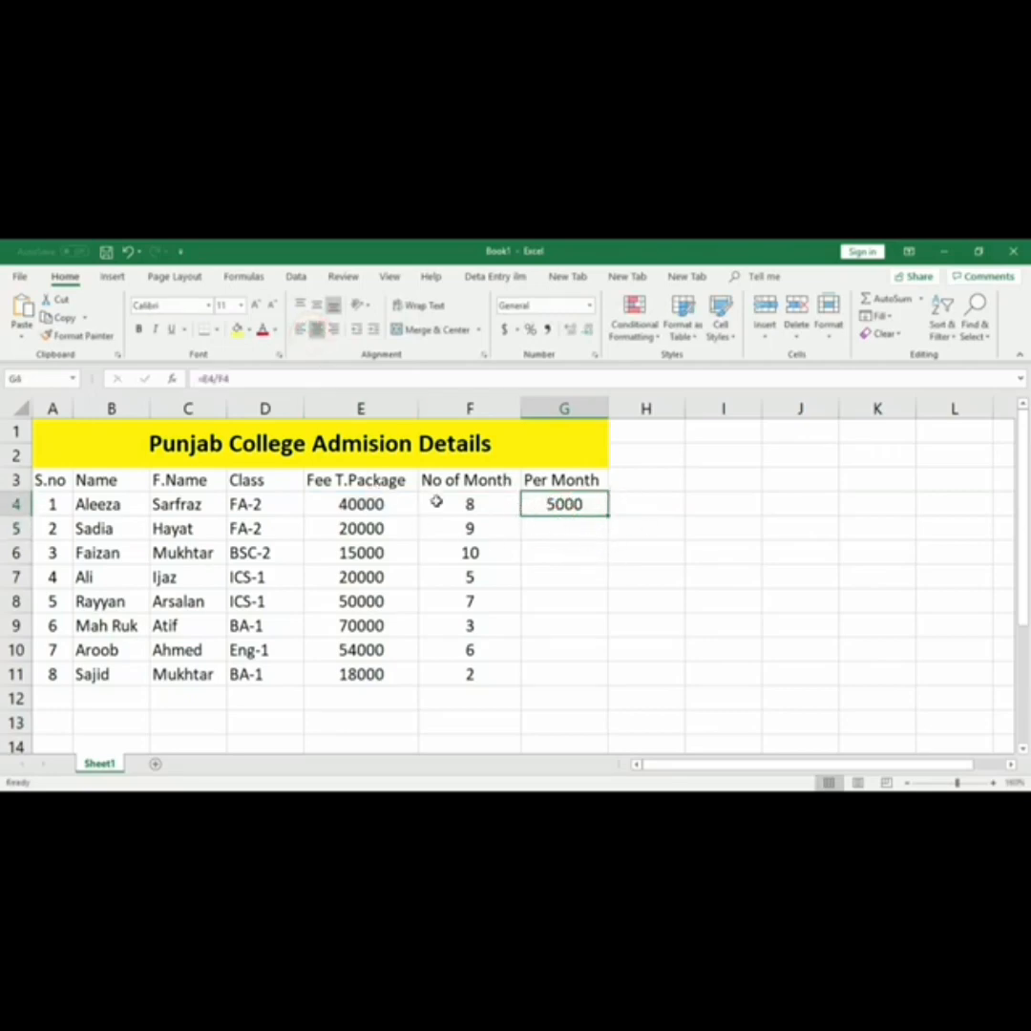
- Review the fee package and month count in row 4, and fill the Per Month formula from G4 down through G11
click(579, 504)
click(493, 502)
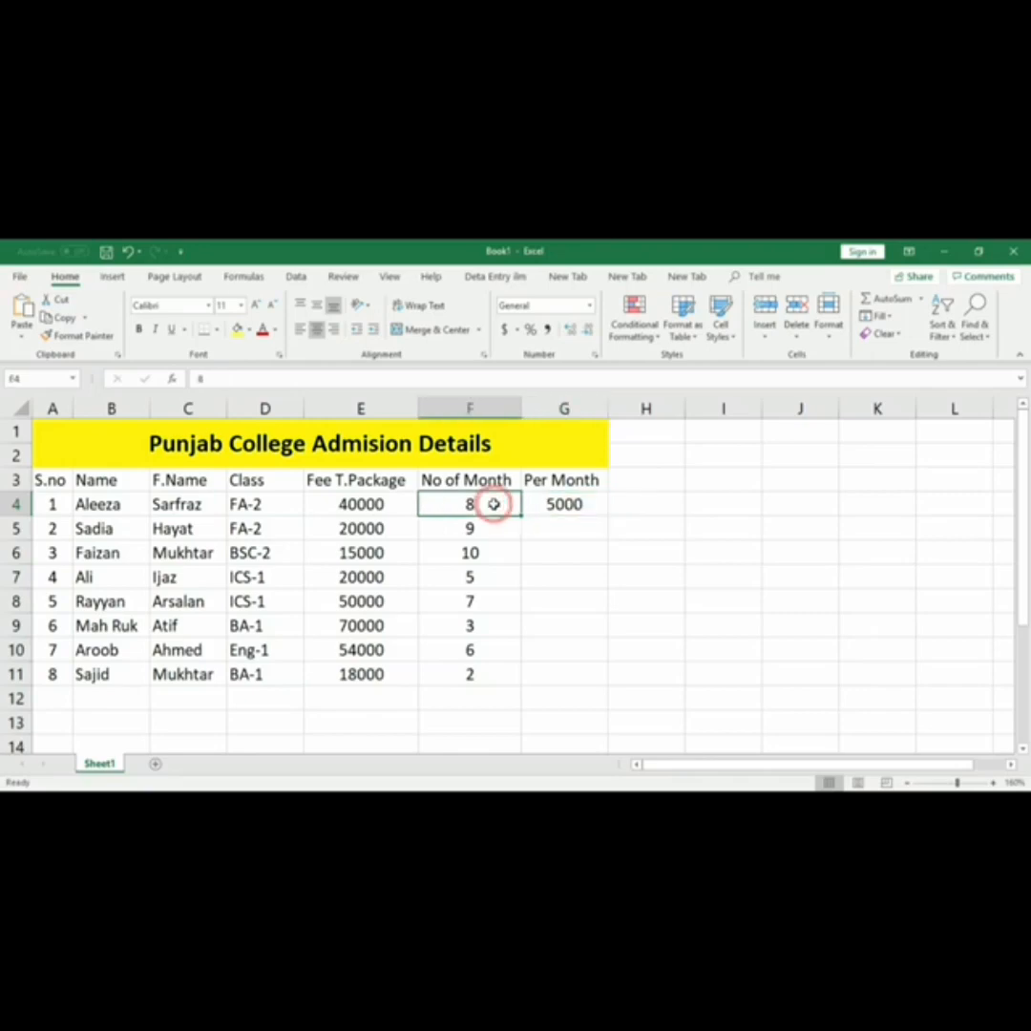
click(397, 500)
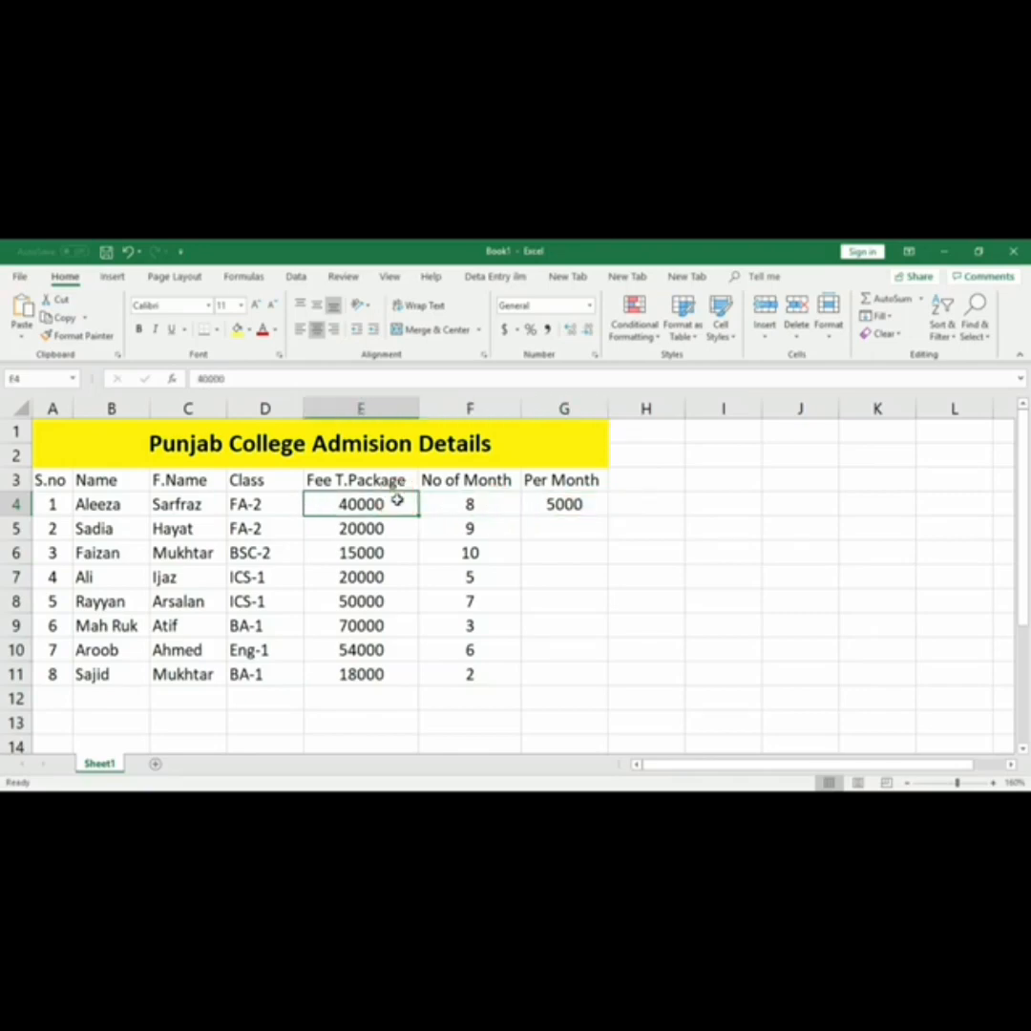
click(584, 503)
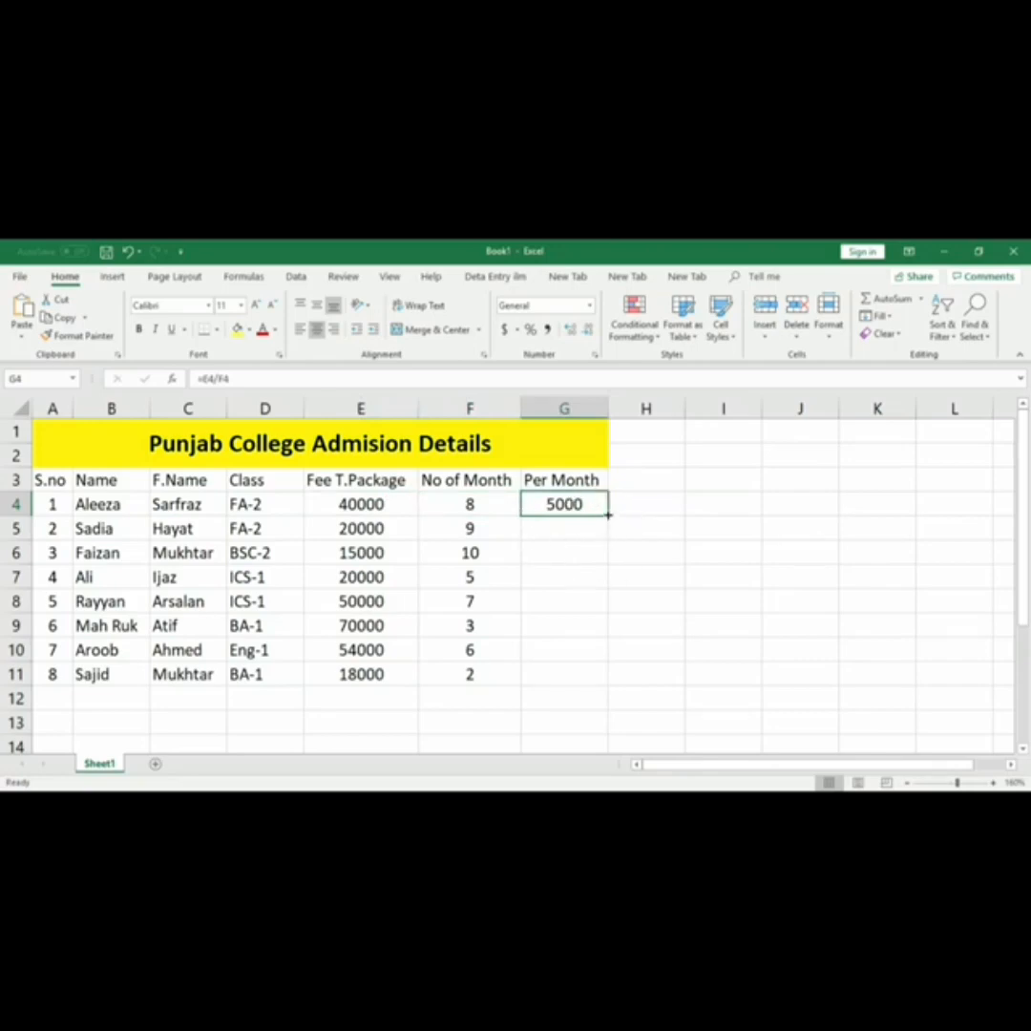
drag(609, 516, 607, 688)
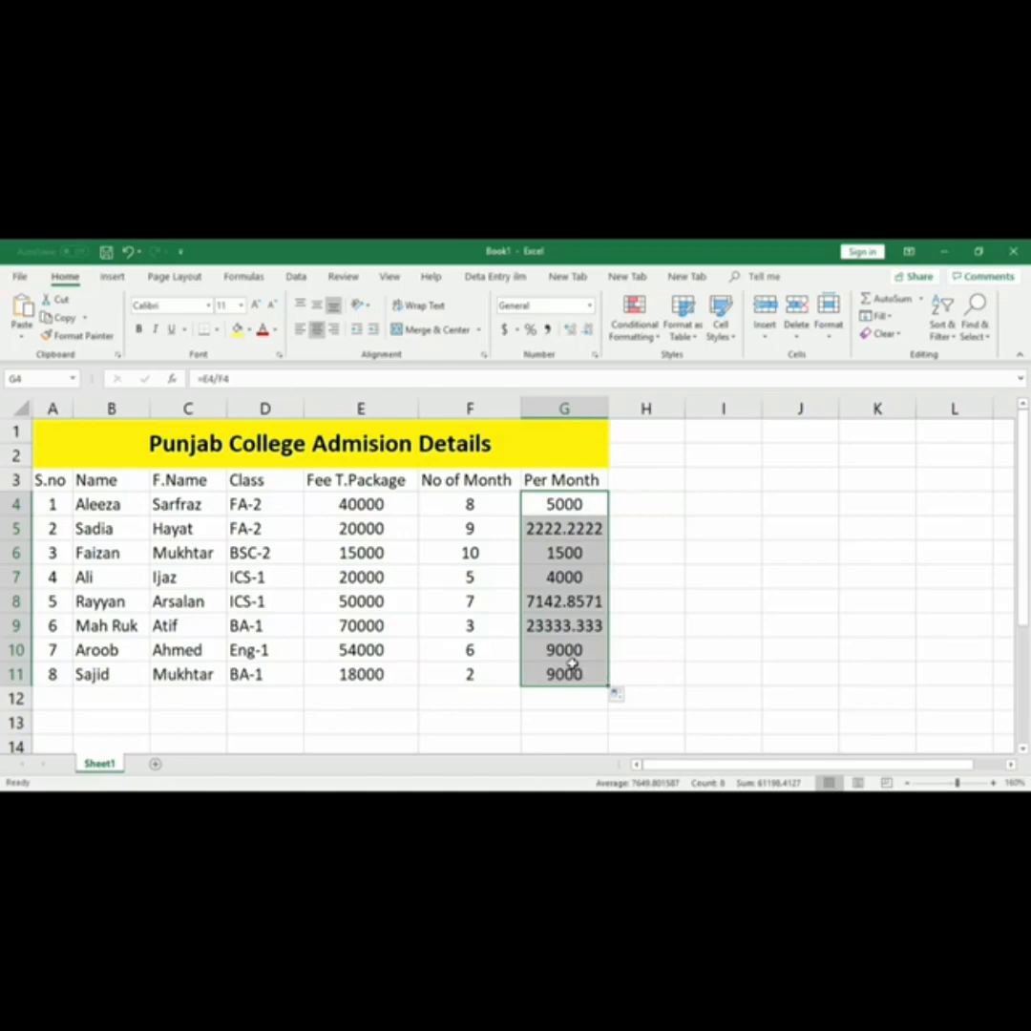
- Check the Per Month formulas in G5:G9 against the number of months in each row
click(571, 531)
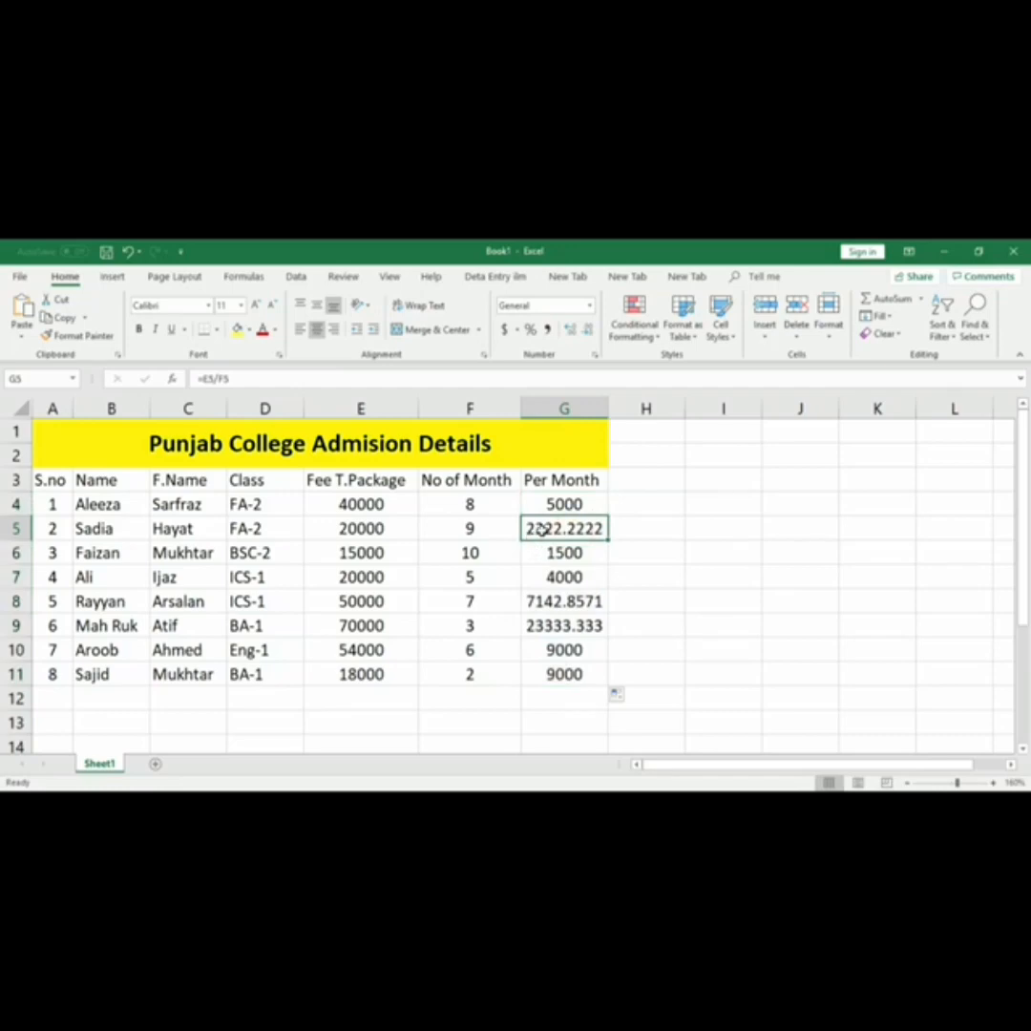
click(481, 527)
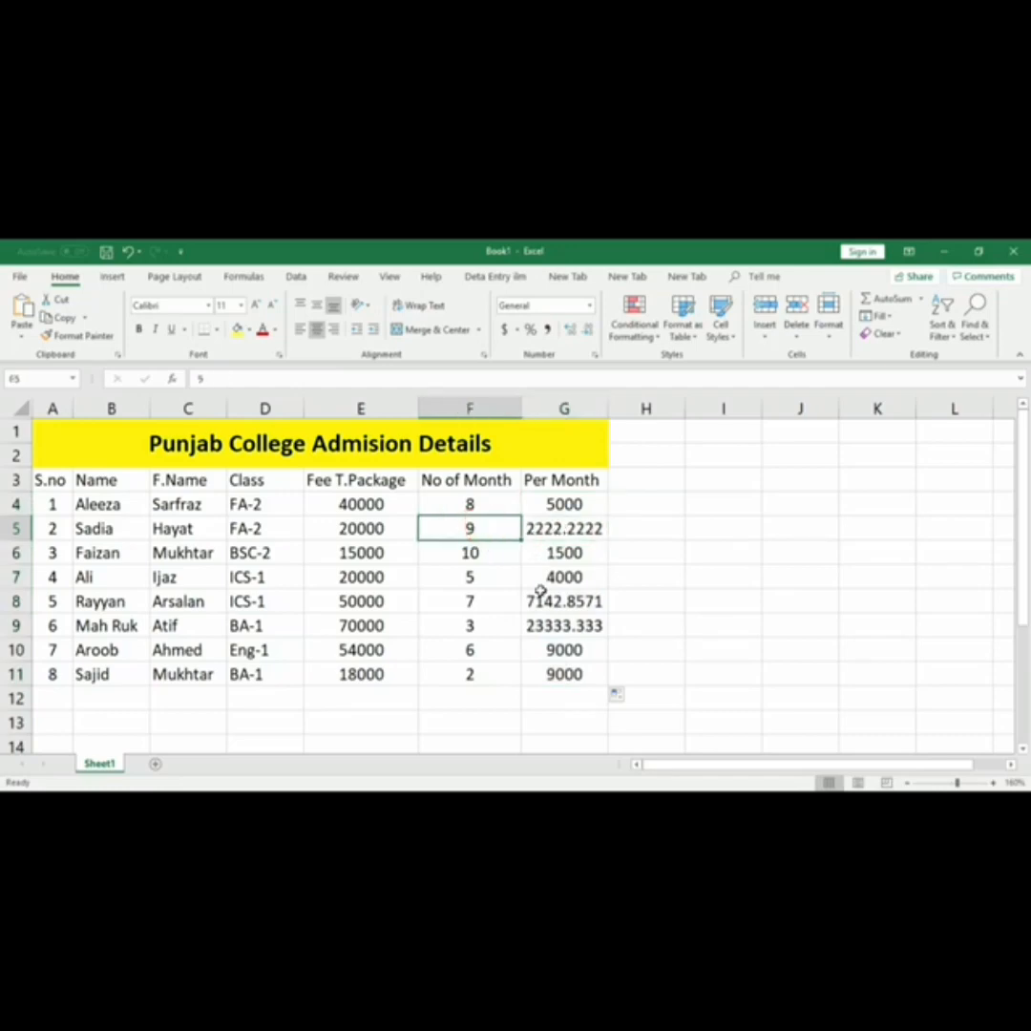
click(579, 553)
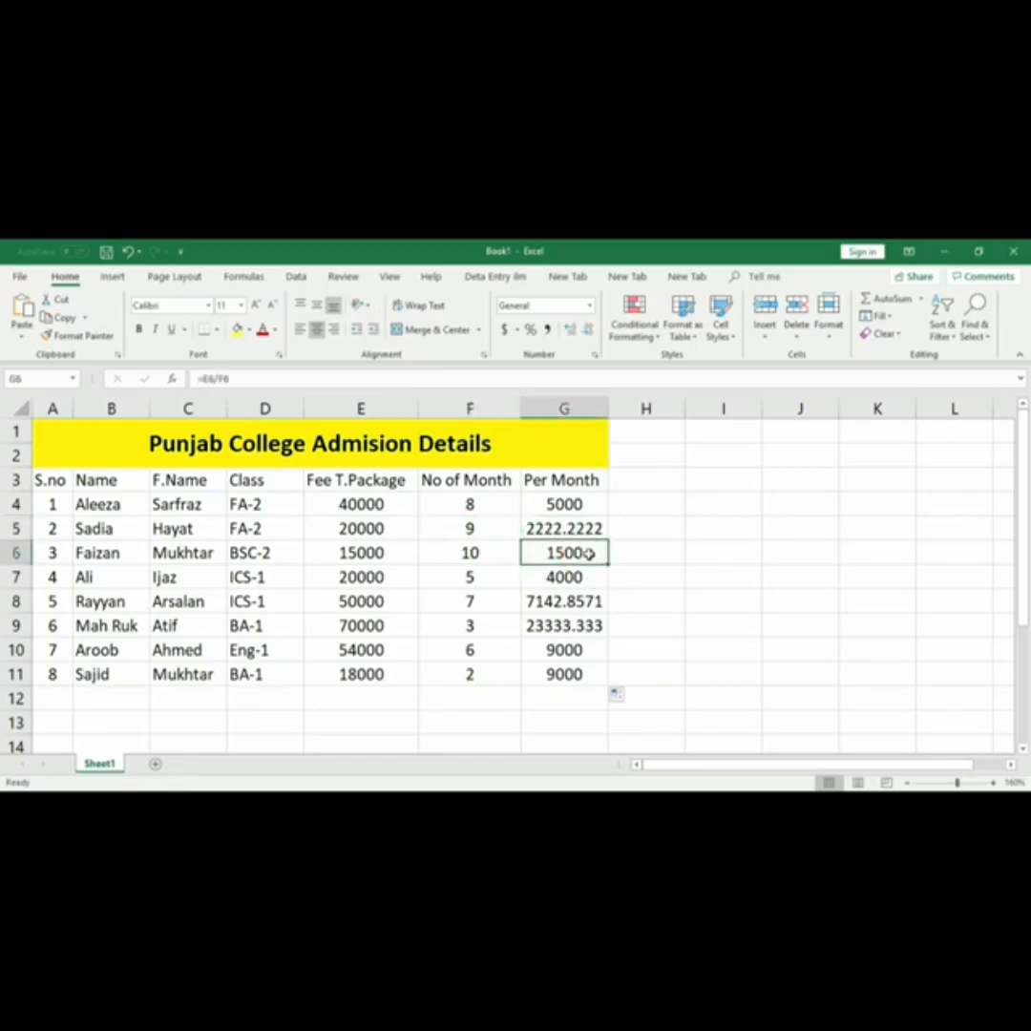
click(474, 553)
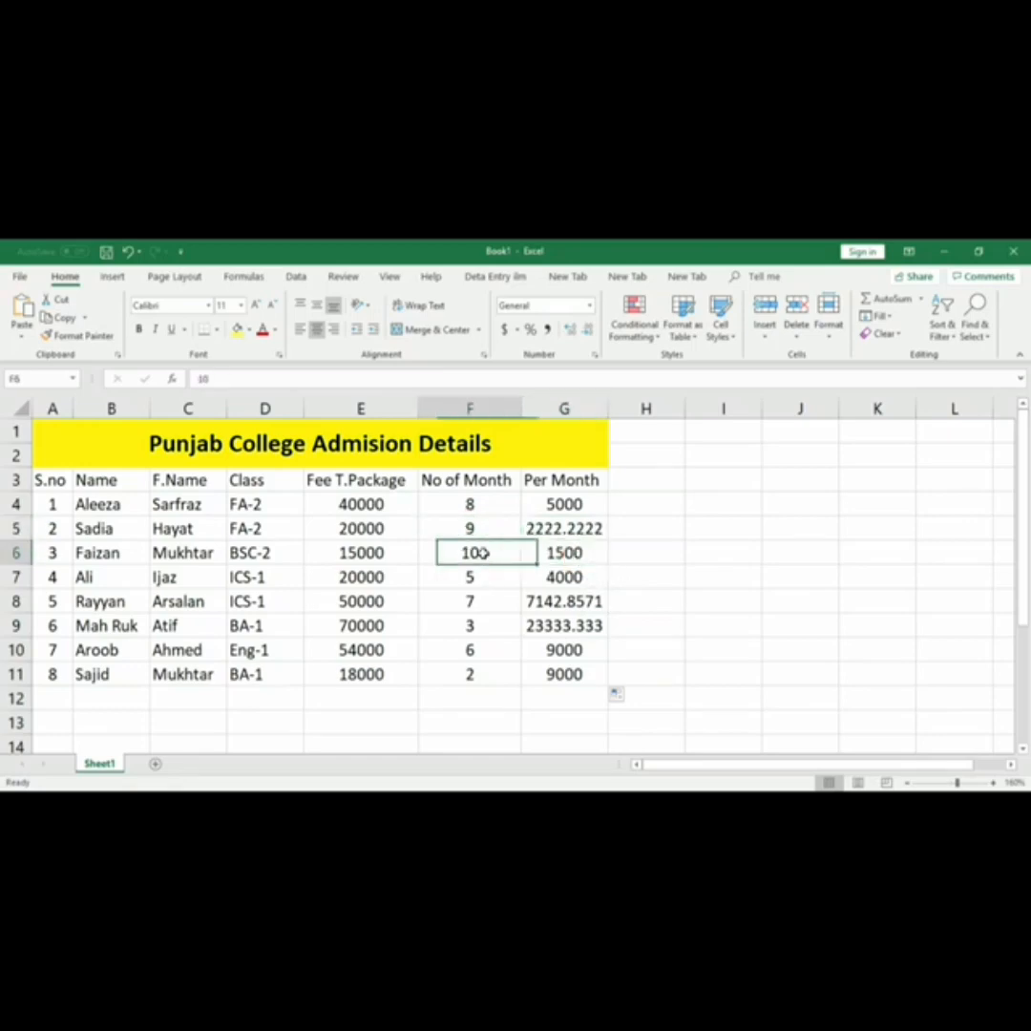
click(568, 576)
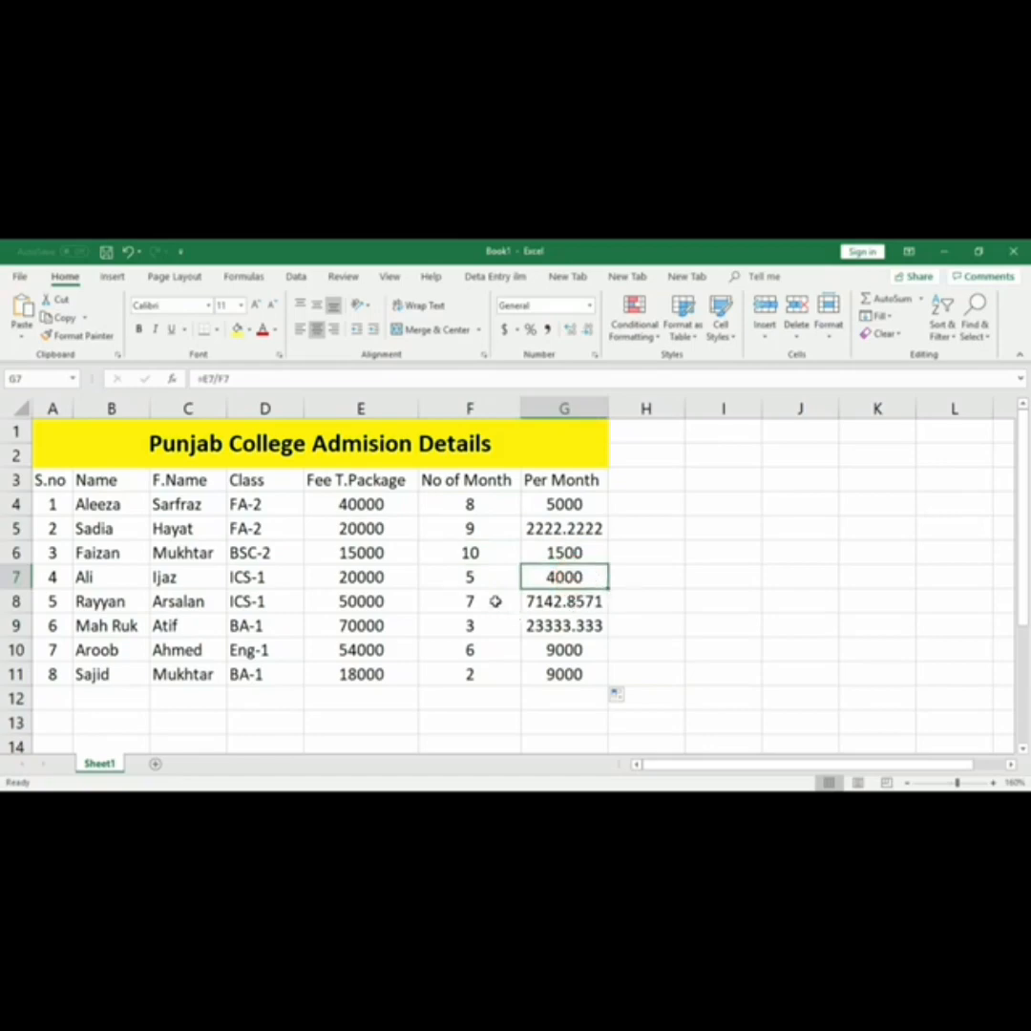
click(485, 580)
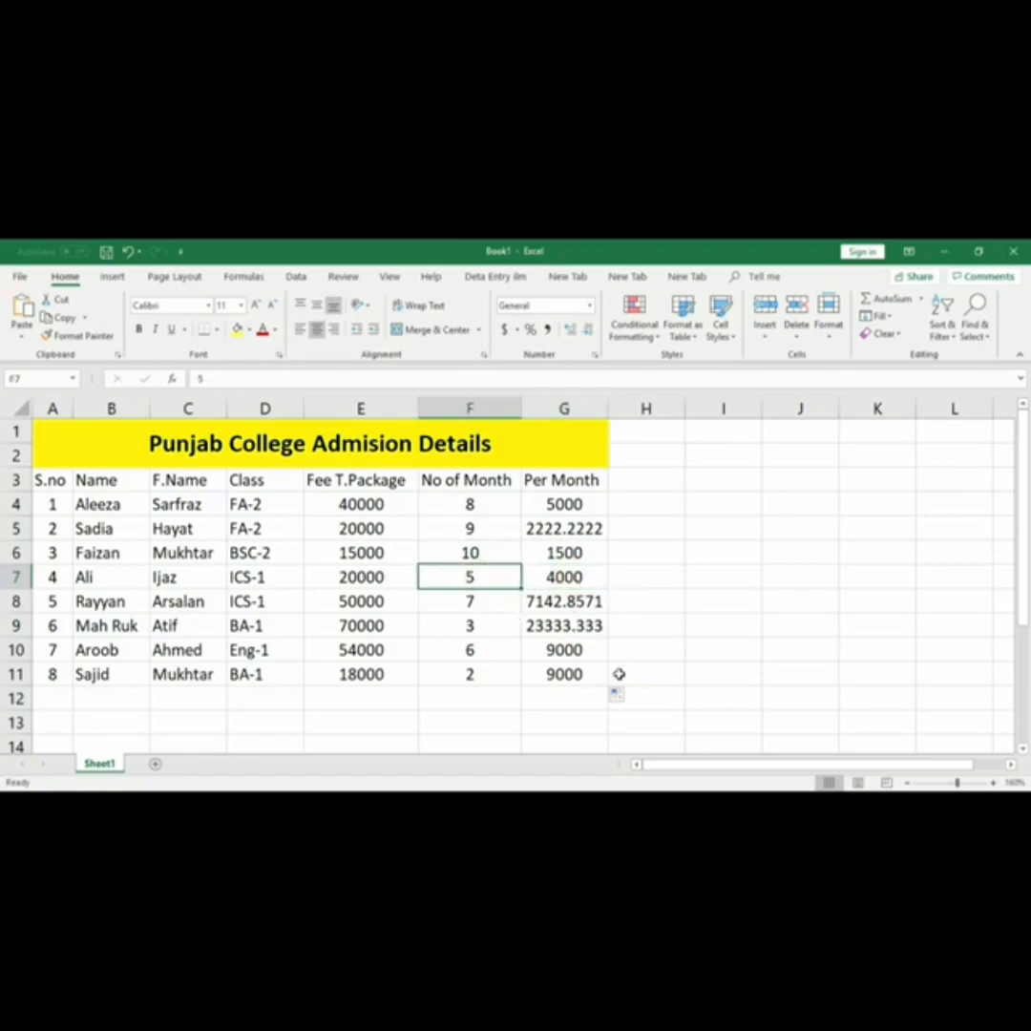
click(587, 602)
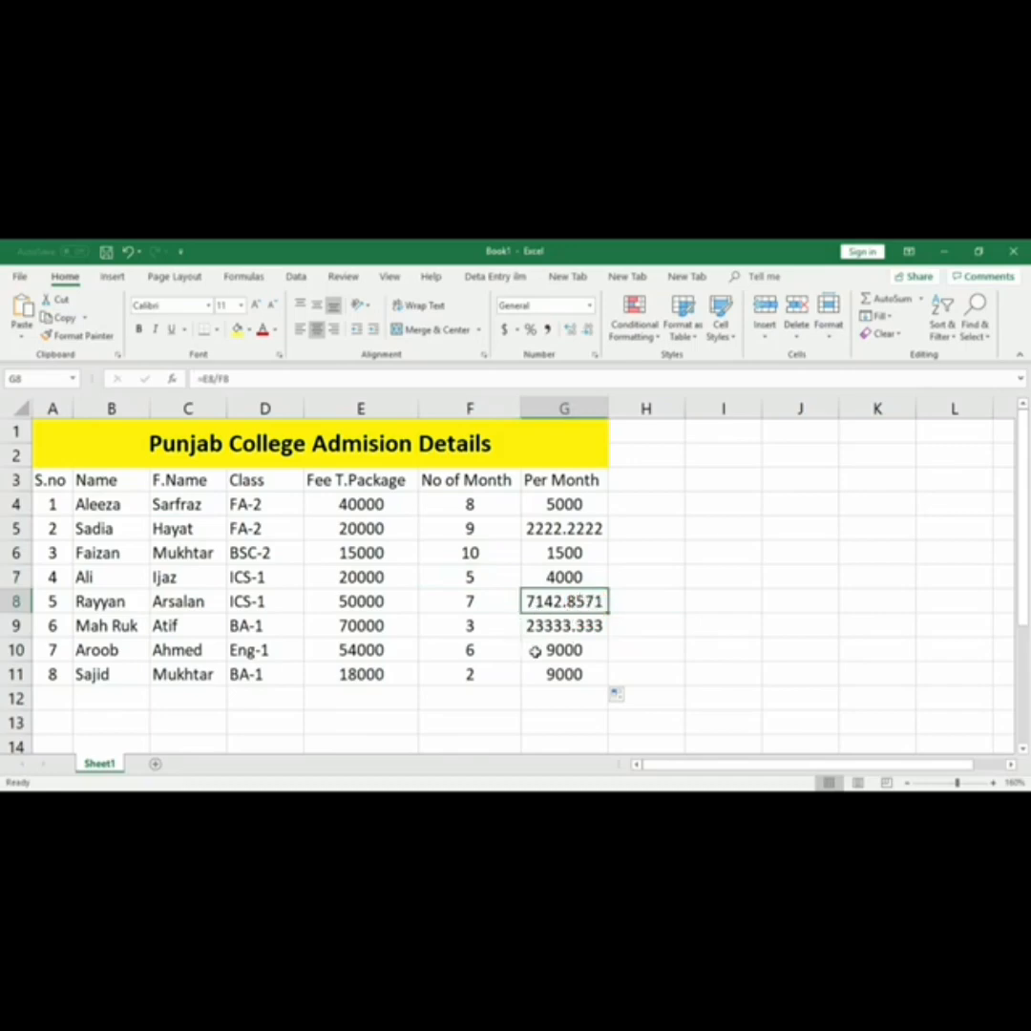
click(483, 599)
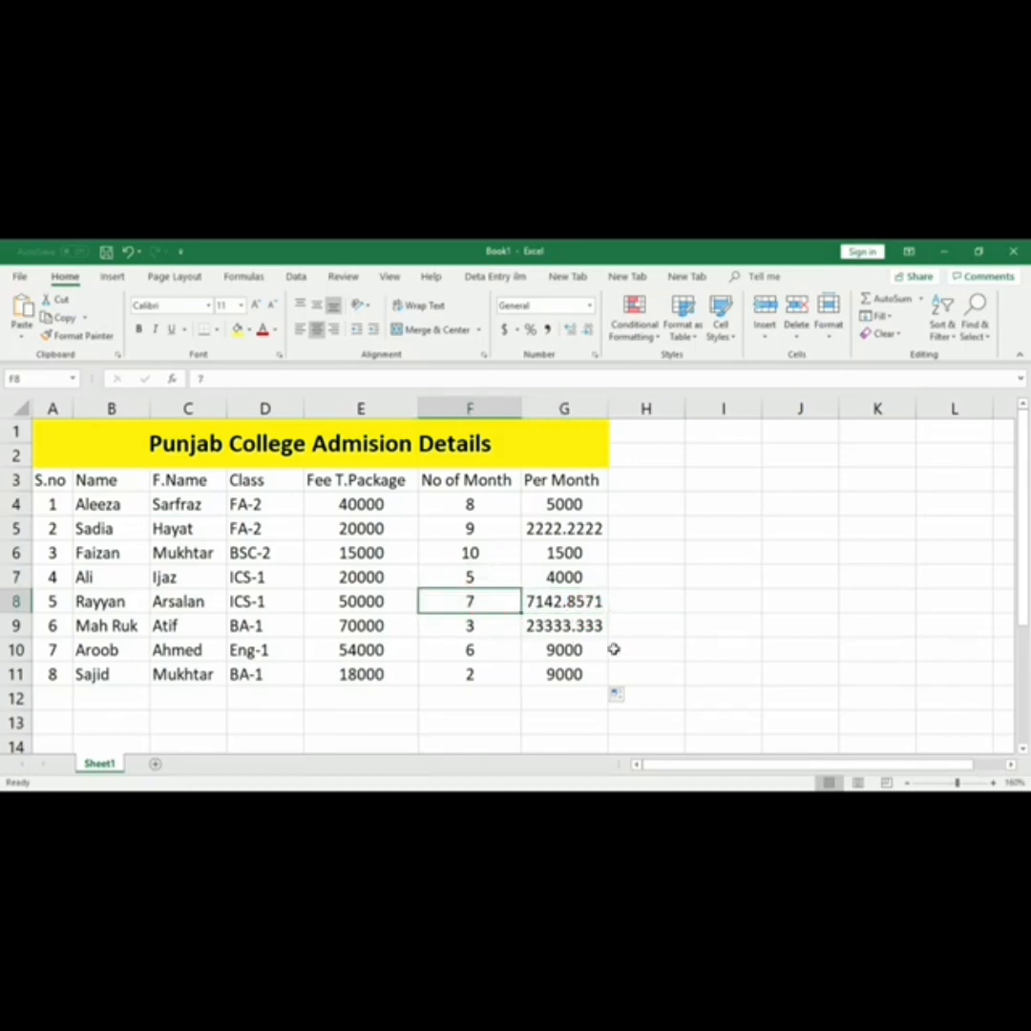
click(580, 624)
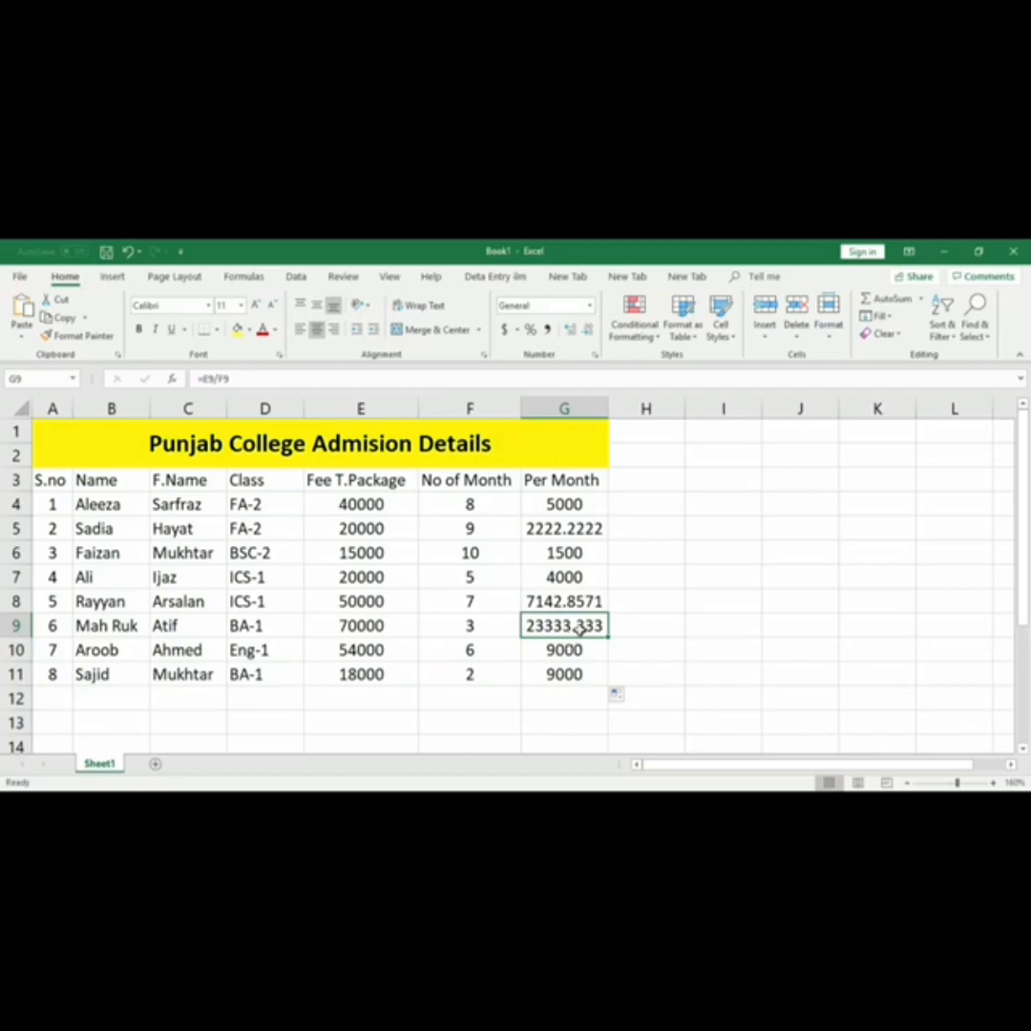
click(471, 625)
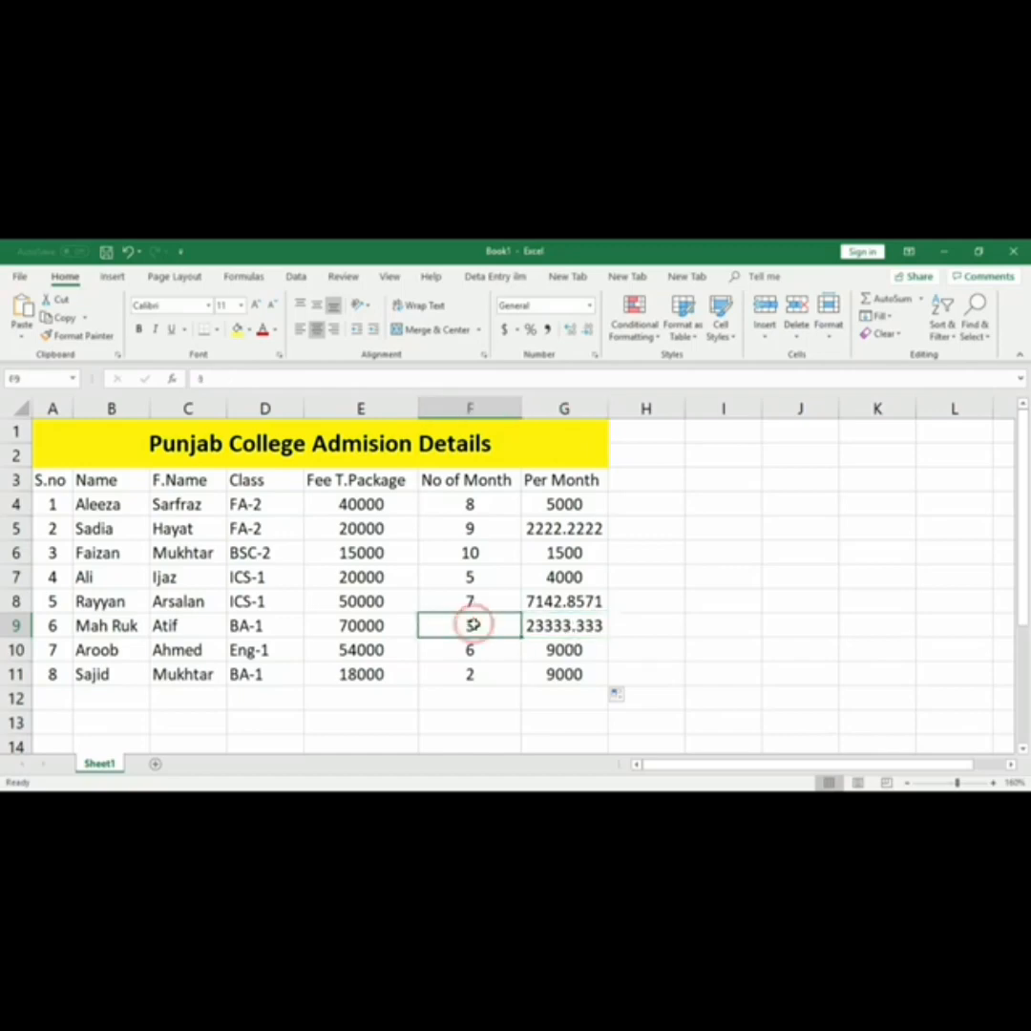
- Compare the Per Month results in G10 and G11 with their rows' fee packages and month counts
click(584, 653)
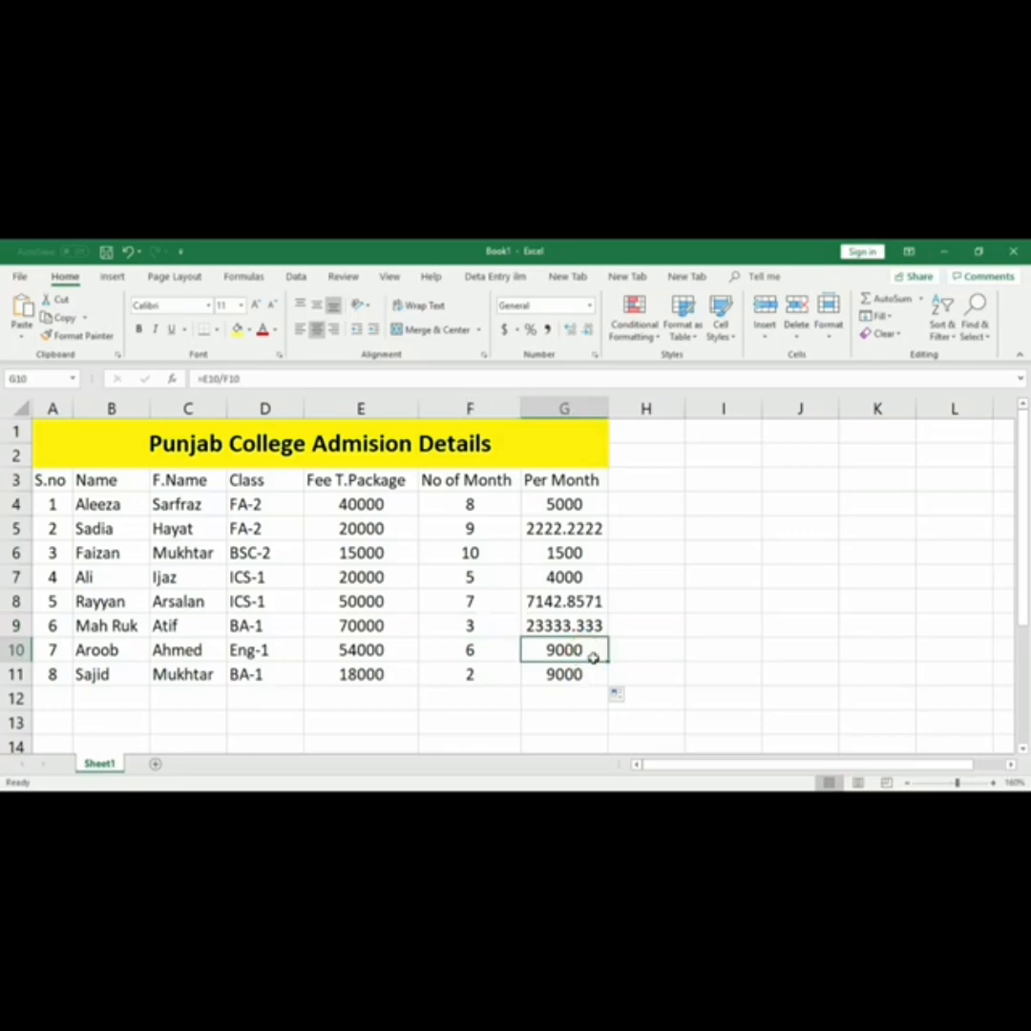
click(485, 650)
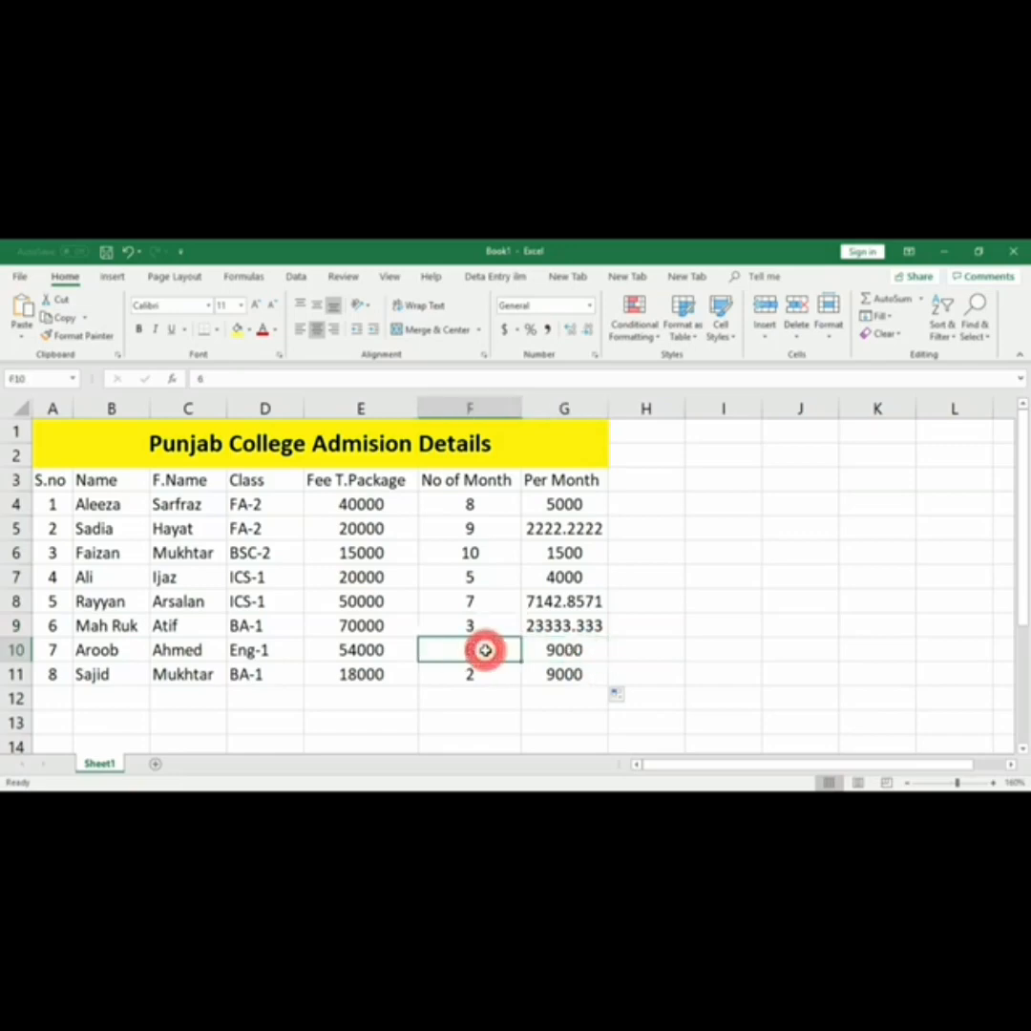
click(391, 649)
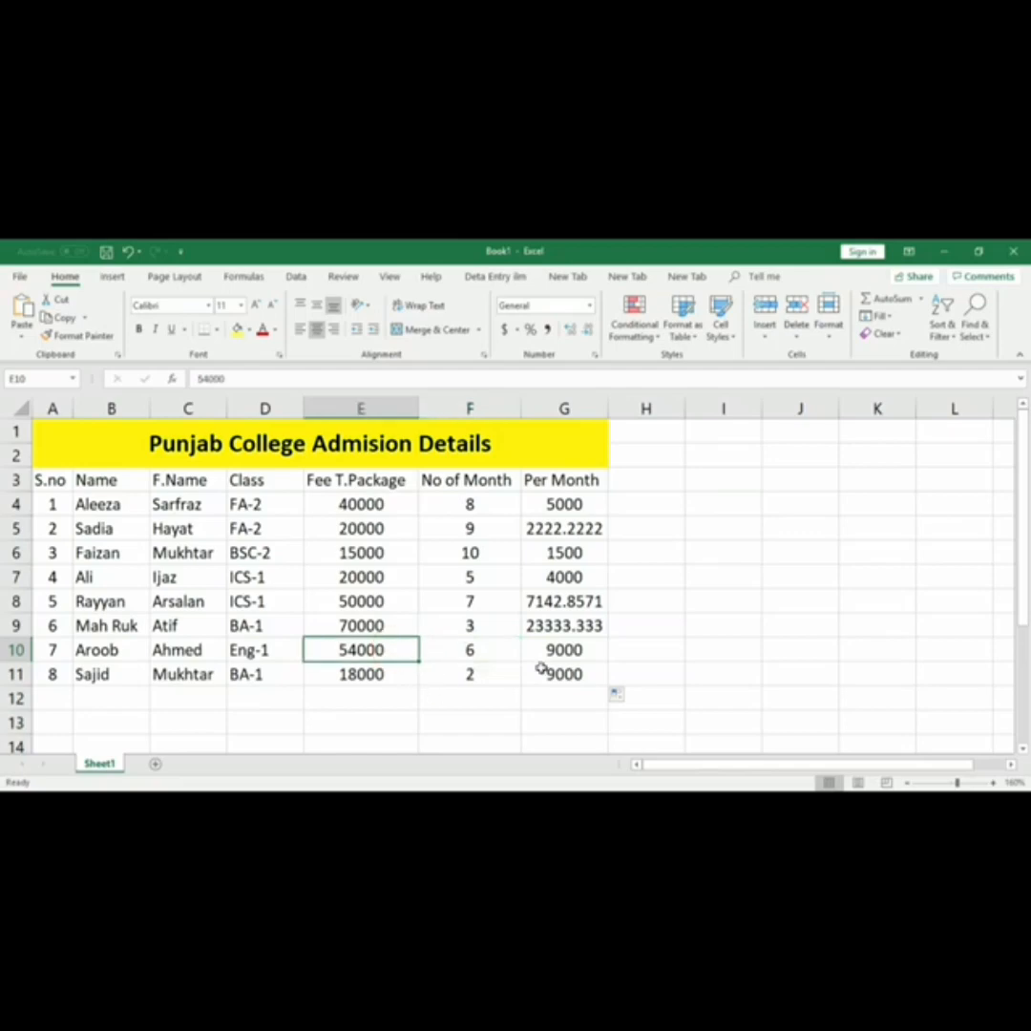
click(584, 675)
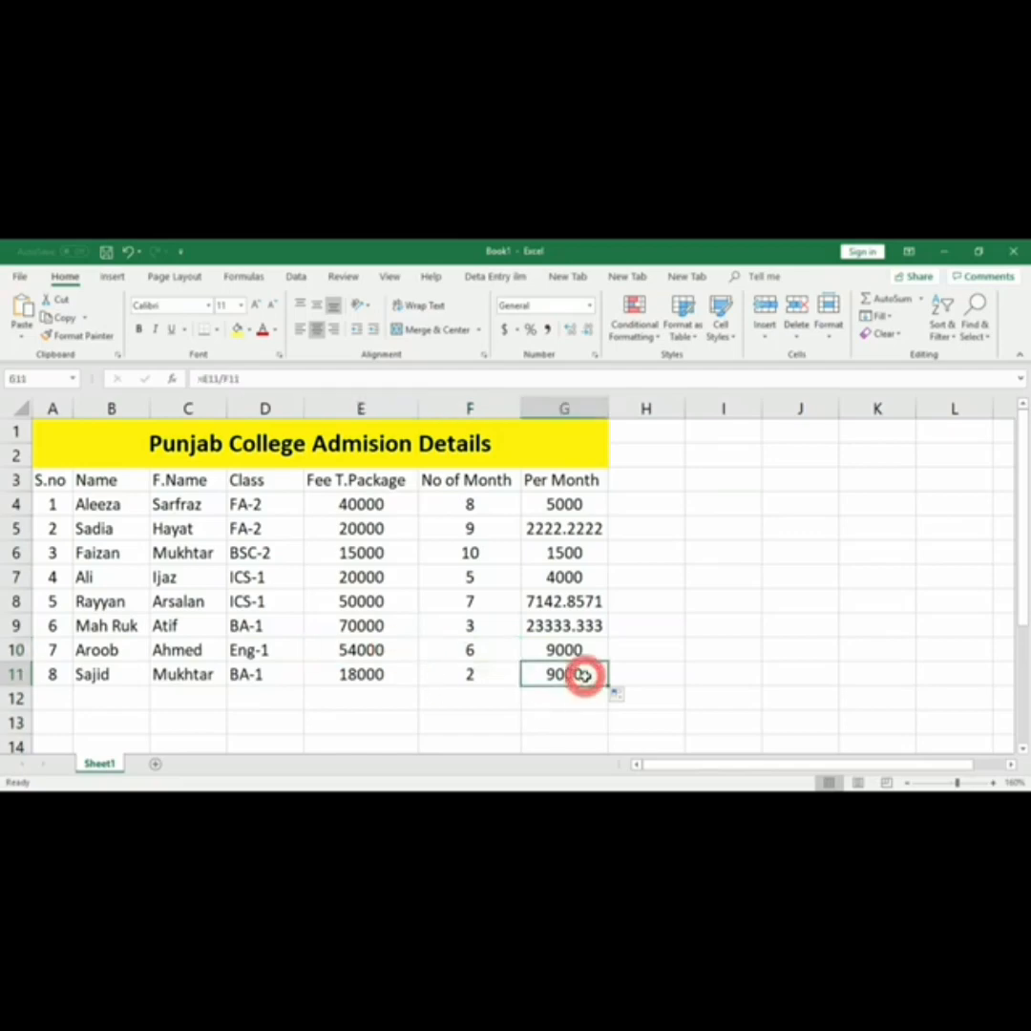
click(487, 676)
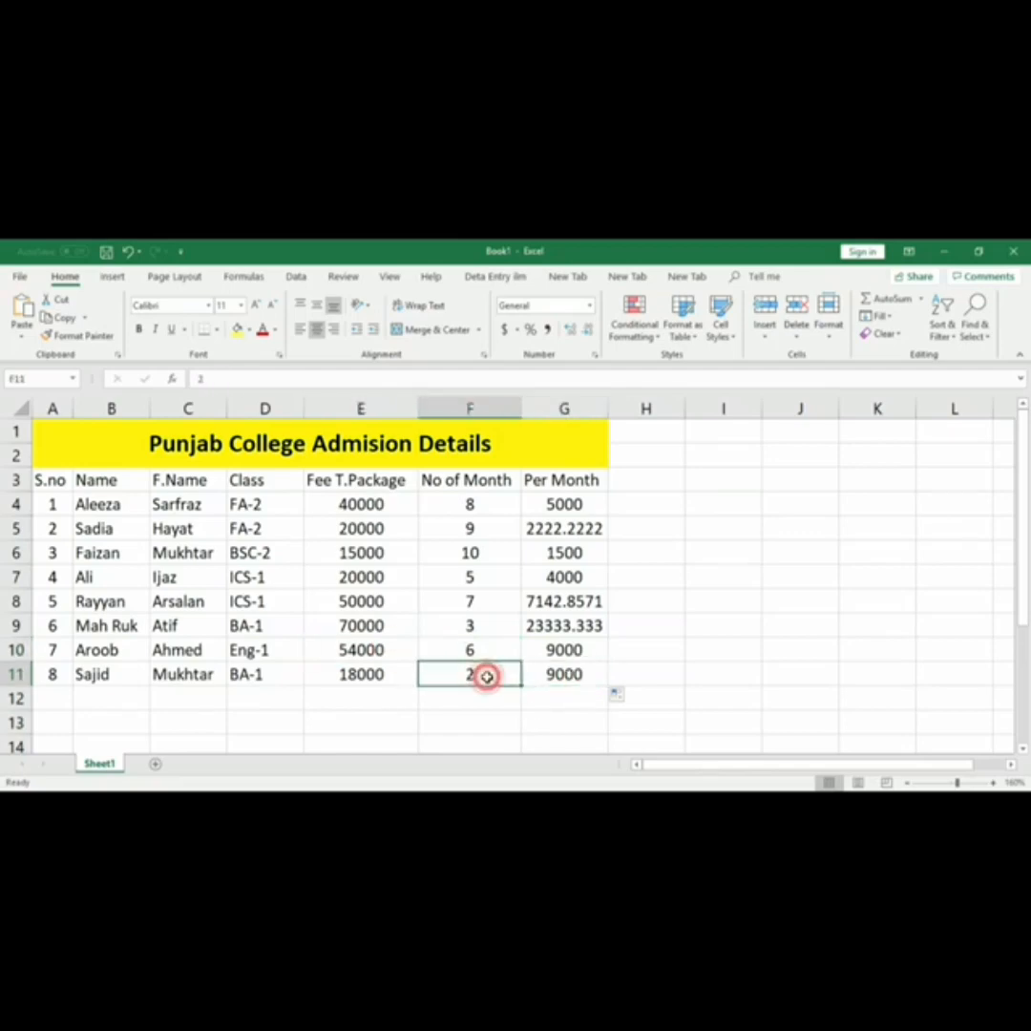
click(568, 675)
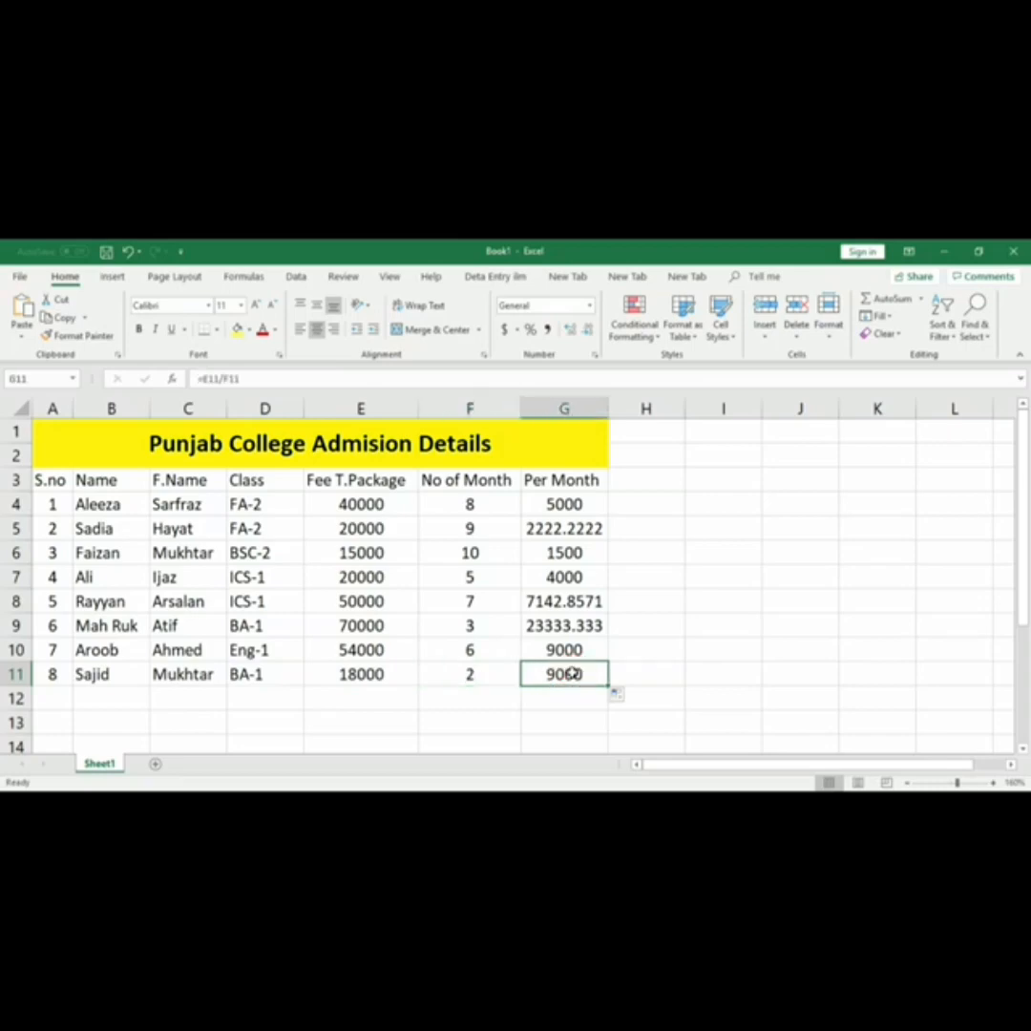
click(382, 674)
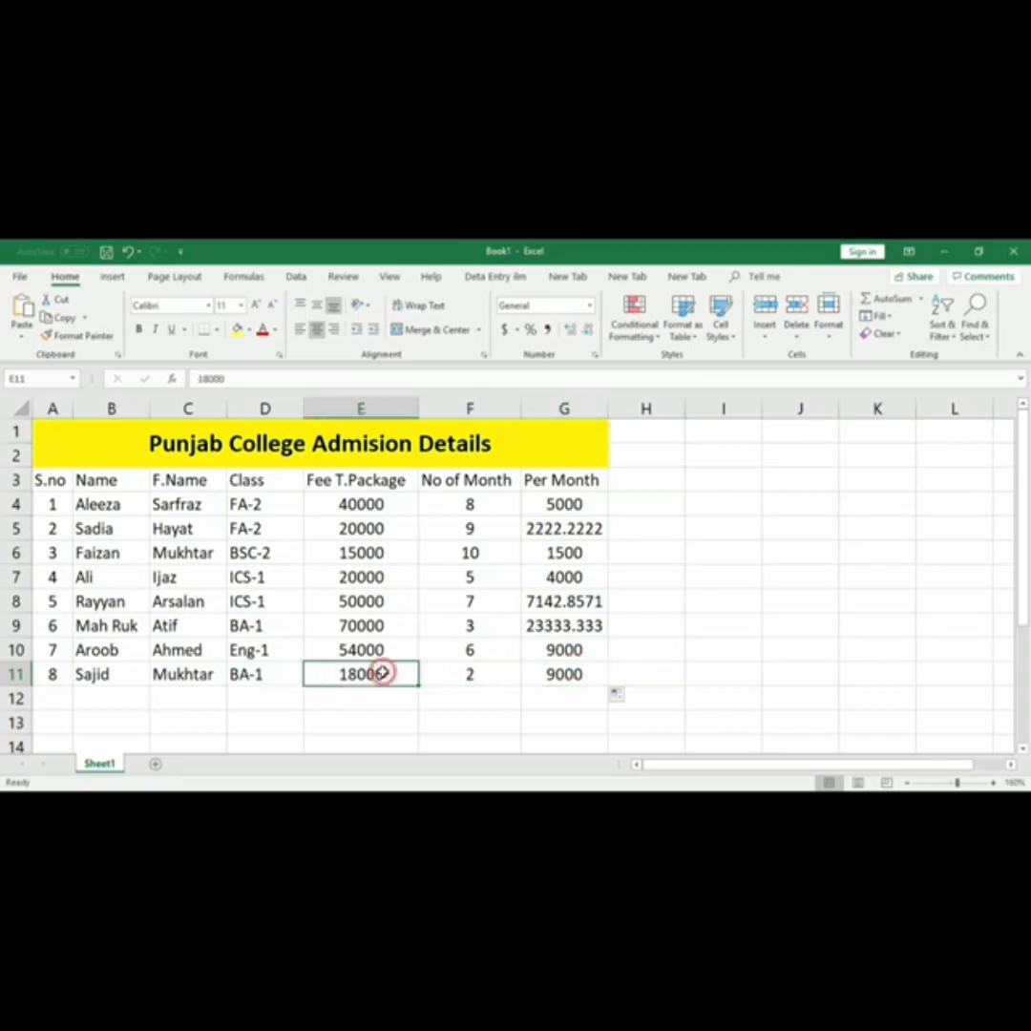
click(589, 675)
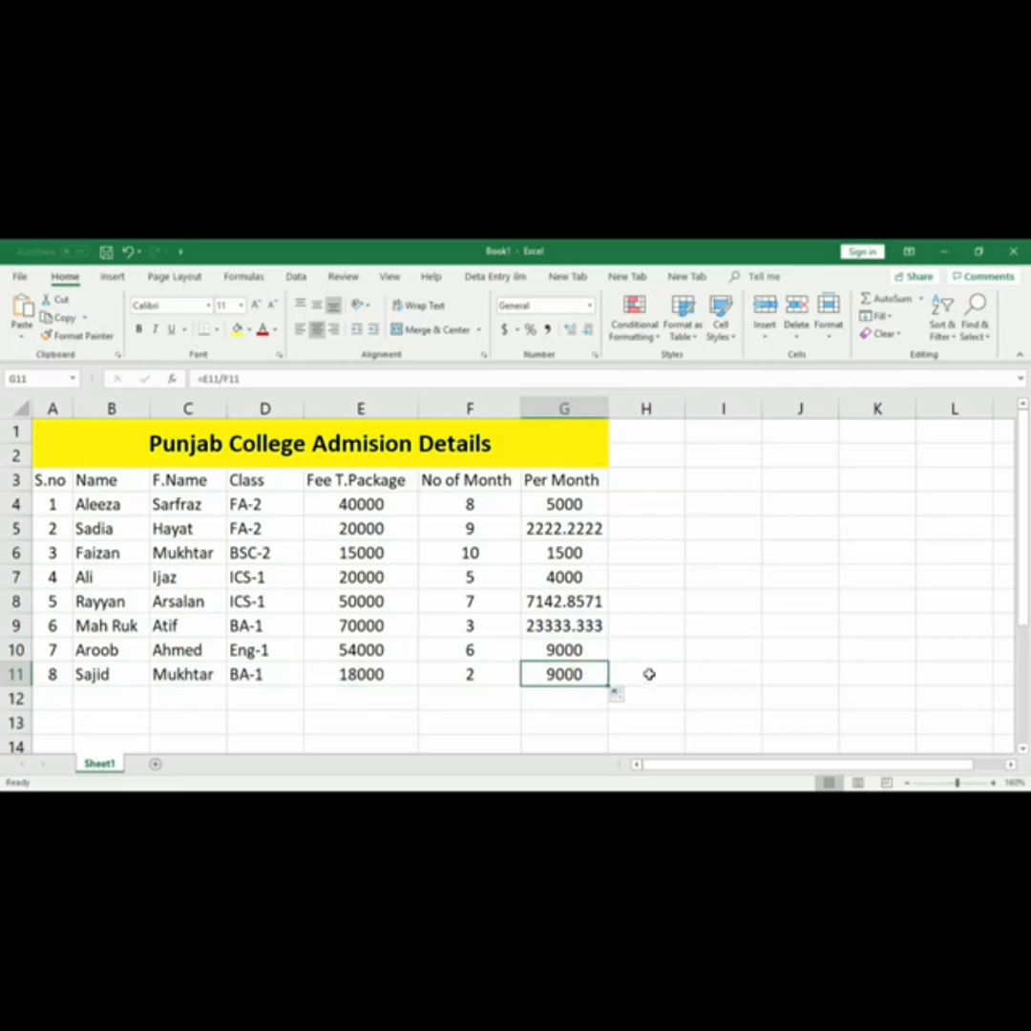